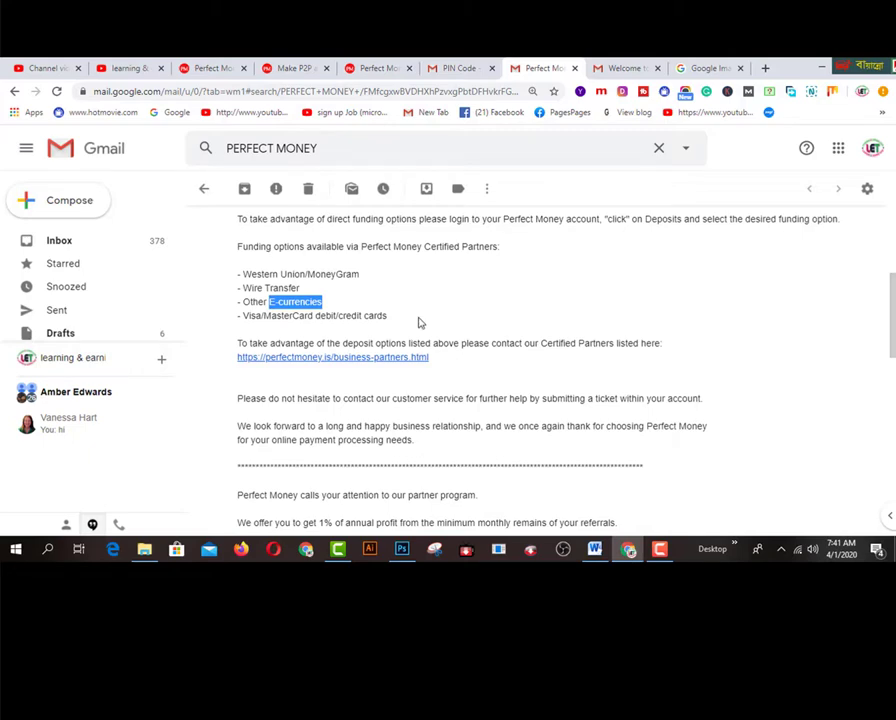
# Open the Perfect Money welcome email in Gmail and expand its first message
pyautogui.scroll(-5, 400, 323)
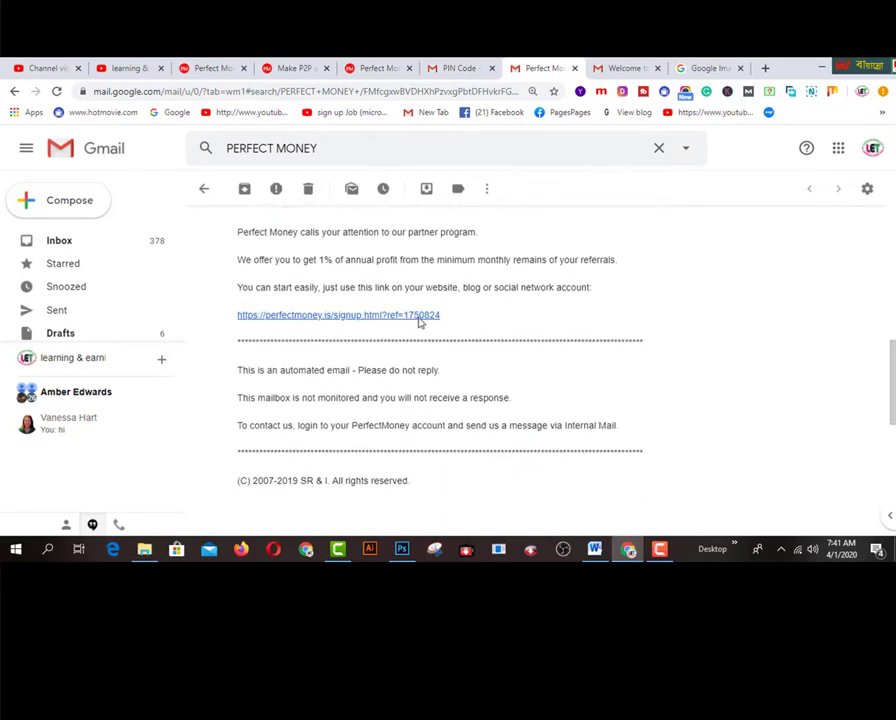
pyautogui.scroll(10, 464, 394)
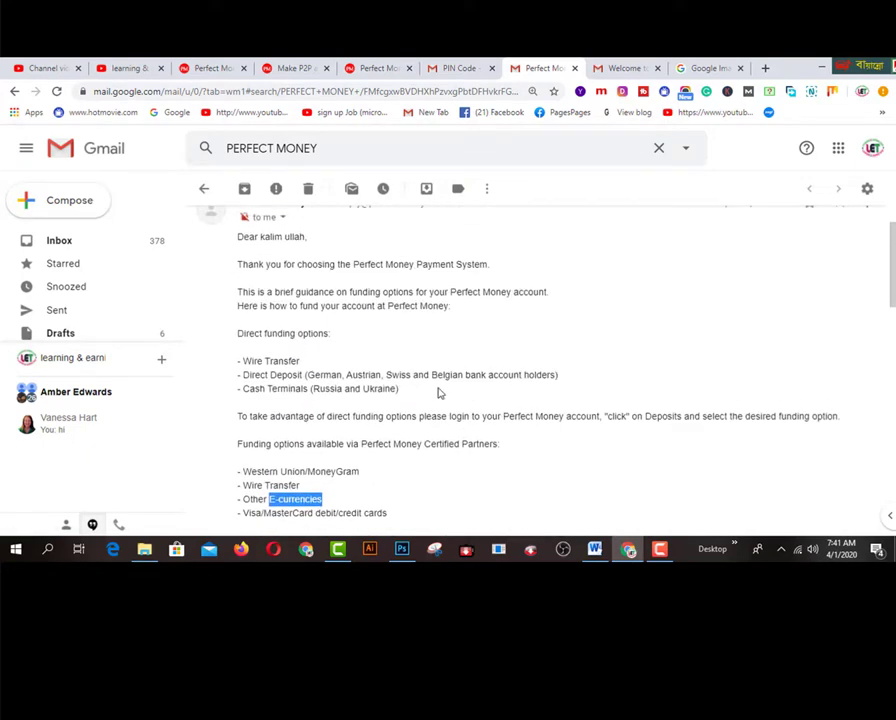
pyautogui.scroll(2, 438, 393)
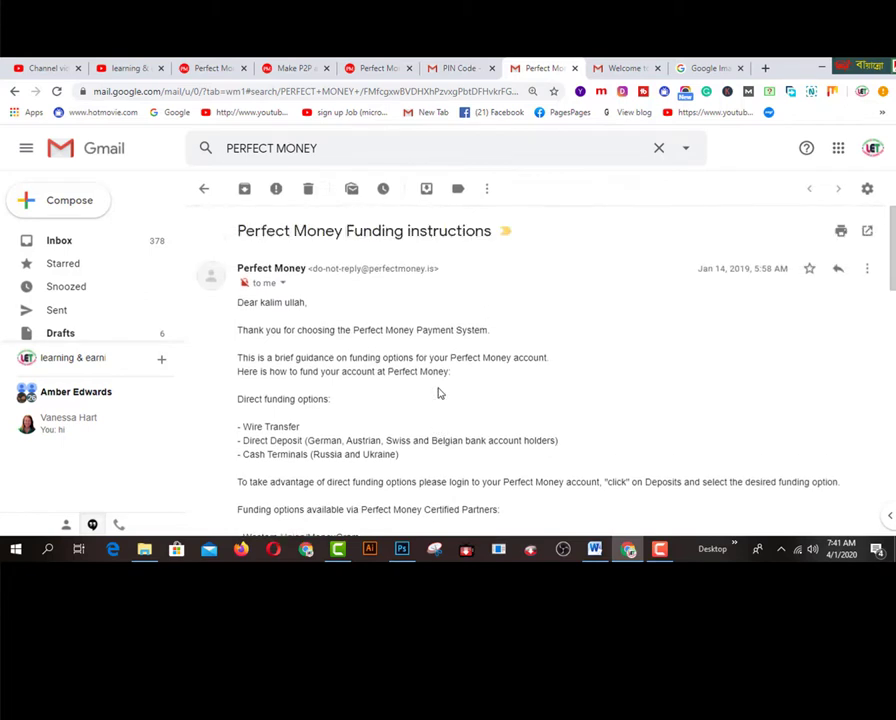
pyautogui.click(621, 70)
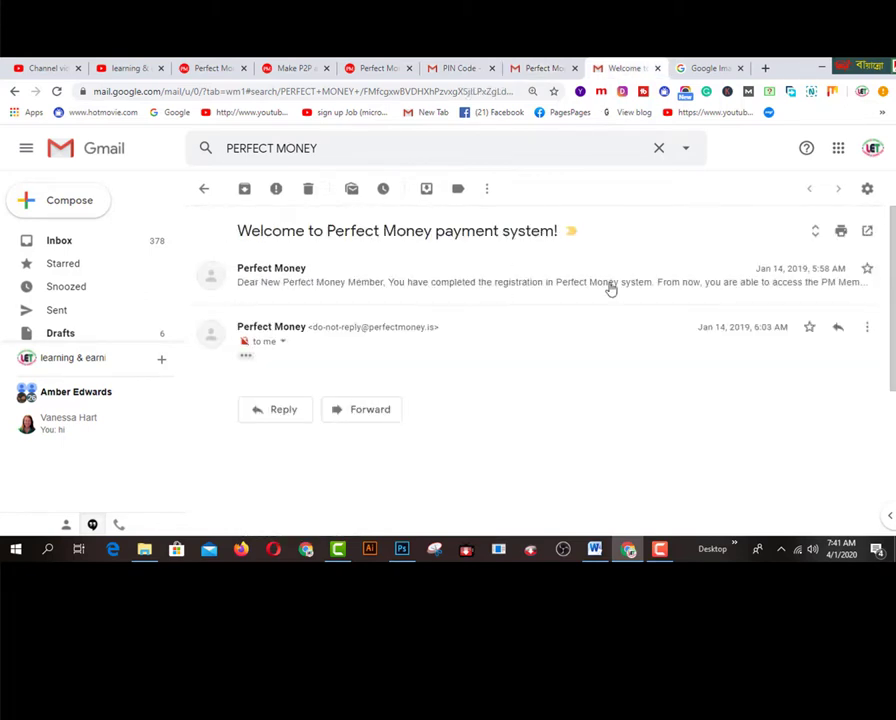
pyautogui.click(514, 290)
pyautogui.scroll(-3, 521, 318)
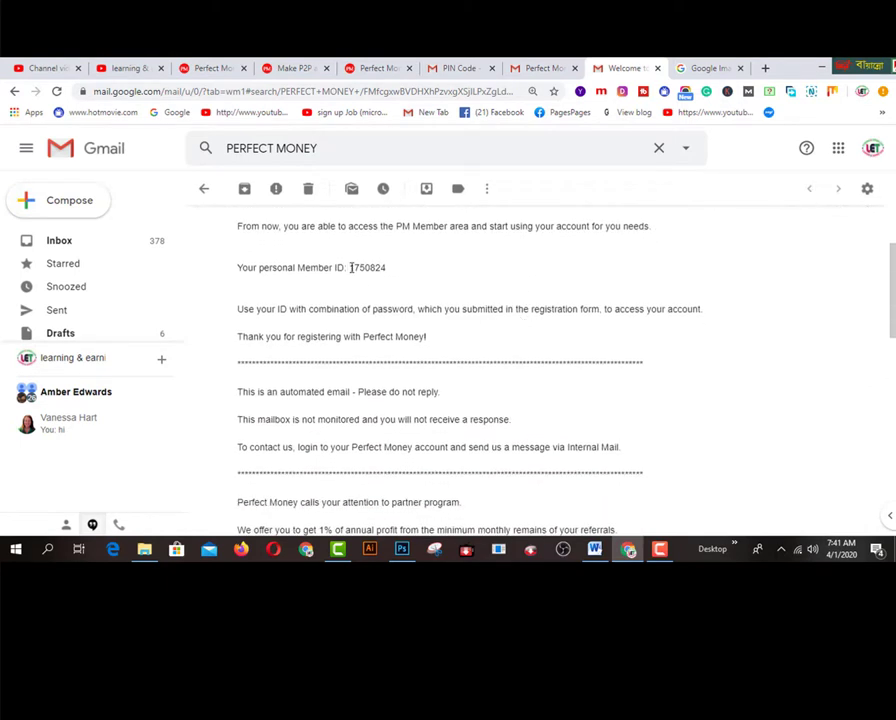
# Select the Member ID in the email, then return to the Perfect Money signup form
pyautogui.moveTo(351, 268); pyautogui.dragTo(396, 272)
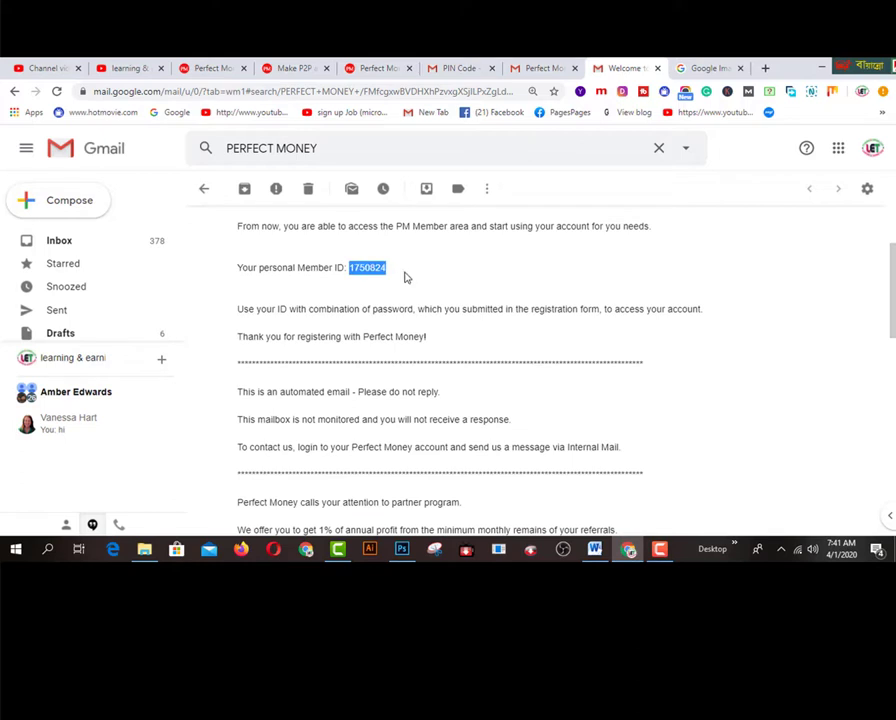
pyautogui.click(380, 271)
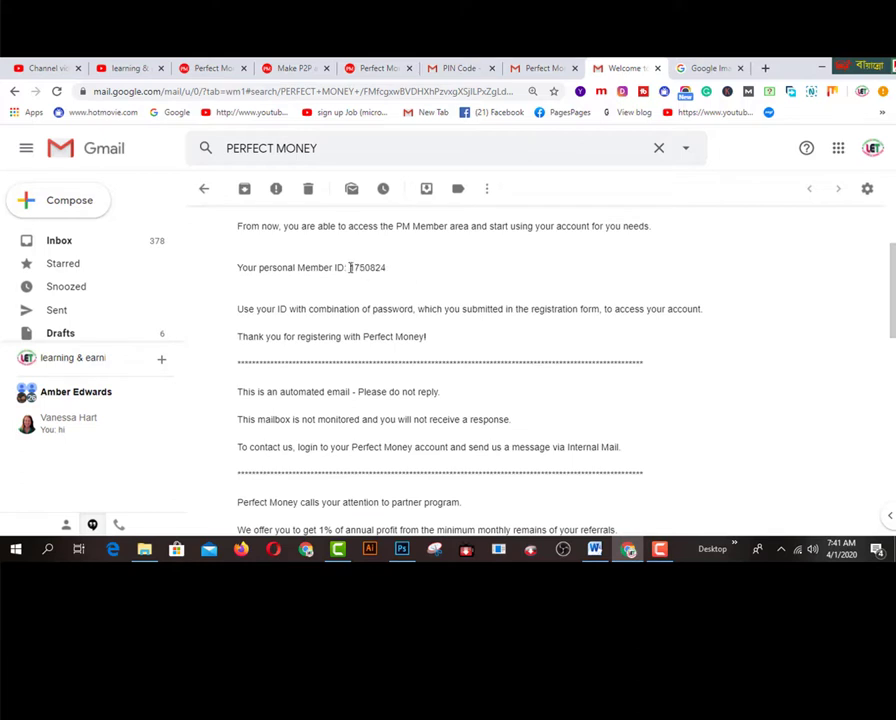
pyautogui.moveTo(350, 268); pyautogui.dragTo(393, 272)
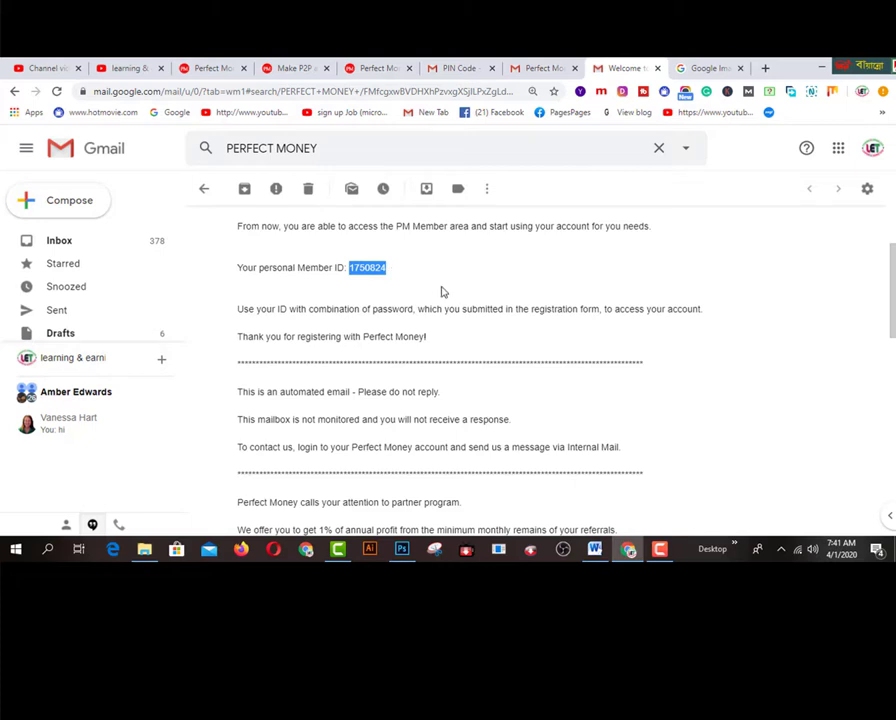
pyautogui.scroll(1, 442, 292)
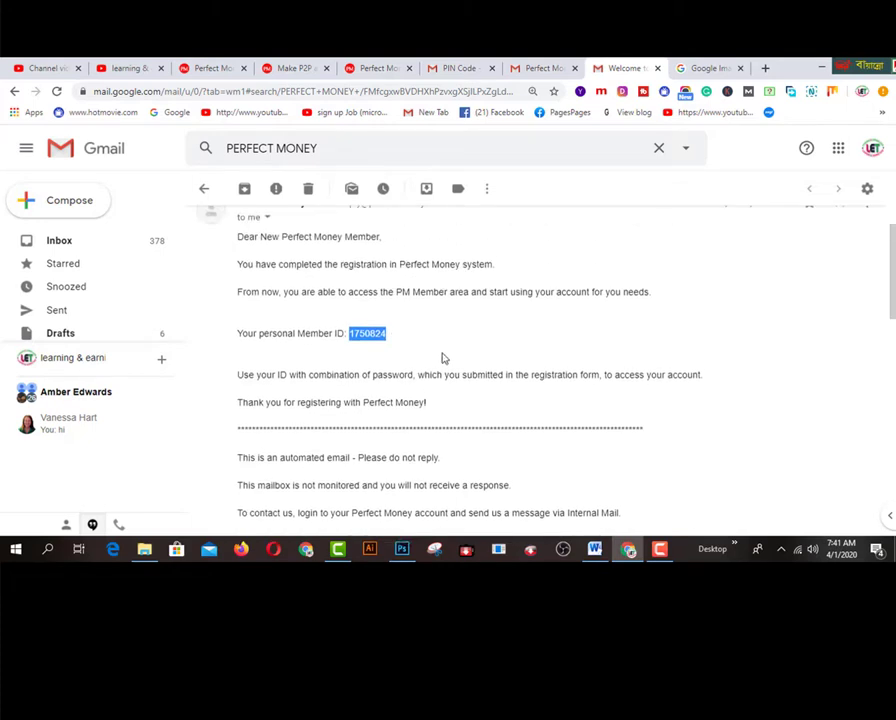
pyautogui.scroll(1, 443, 358)
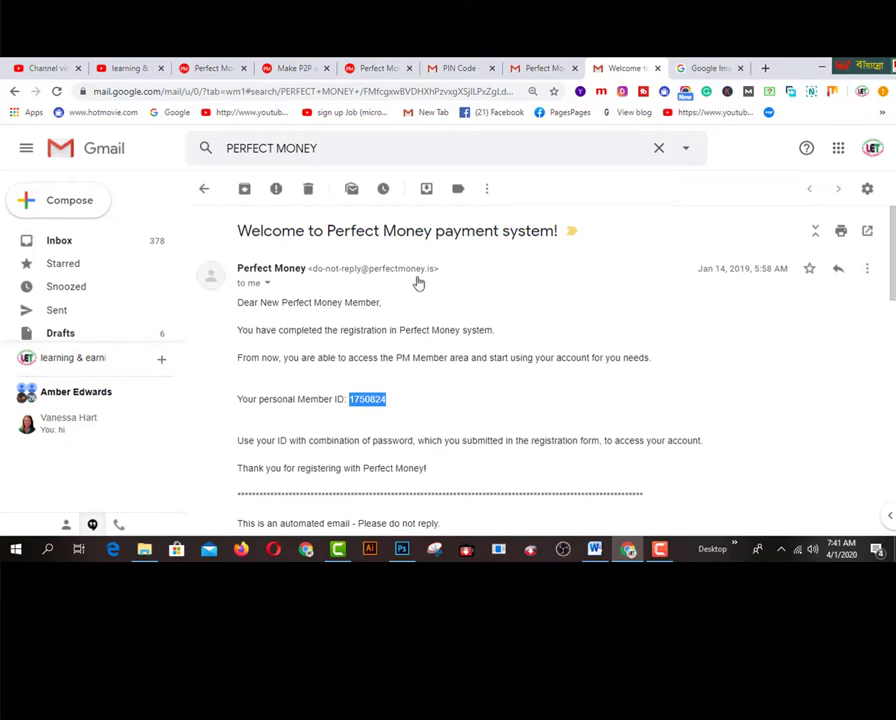
pyautogui.click(299, 68)
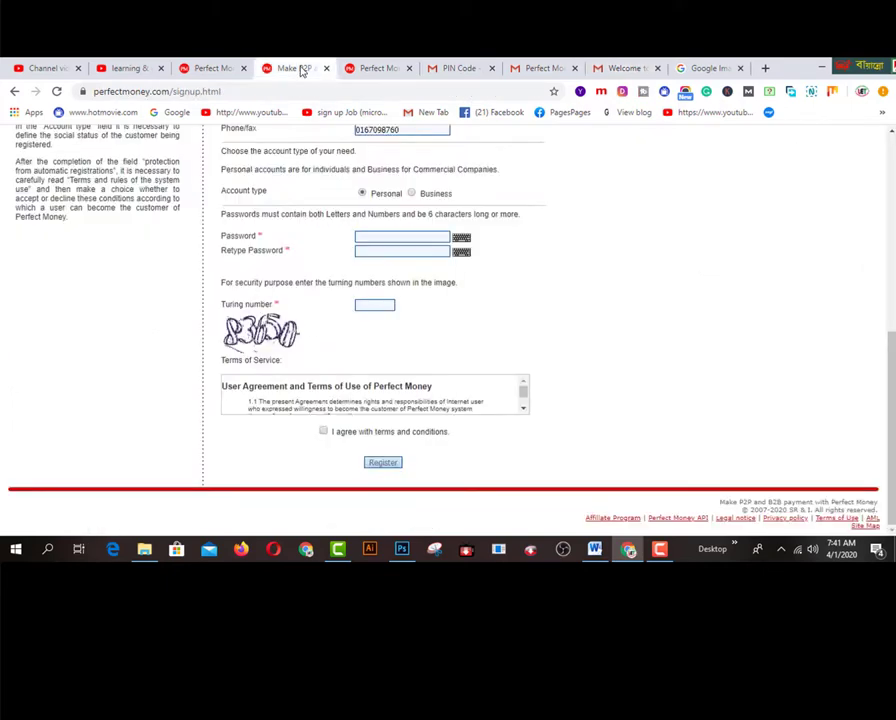
# Show the Perfect Money profile page and select the Member ID in the account history table
pyautogui.click(375, 68)
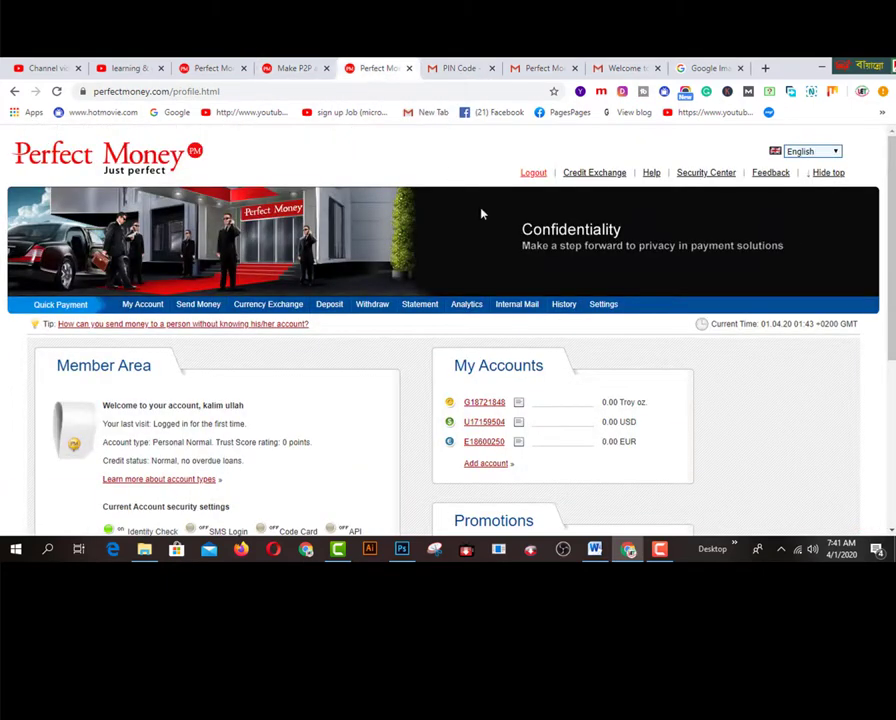
pyautogui.scroll(-2, 754, 410)
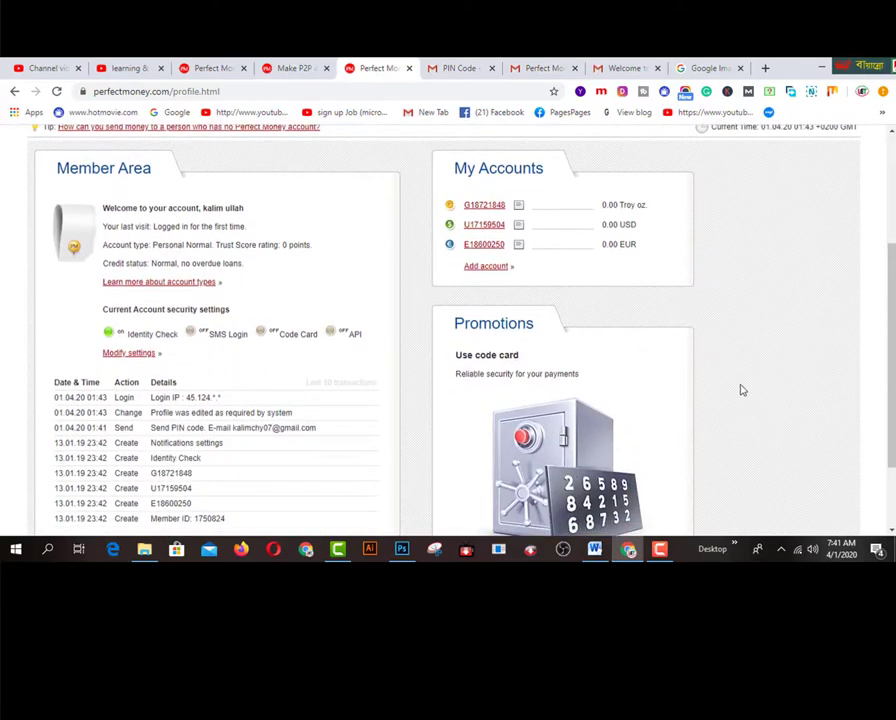
pyautogui.scroll(-1, 738, 352)
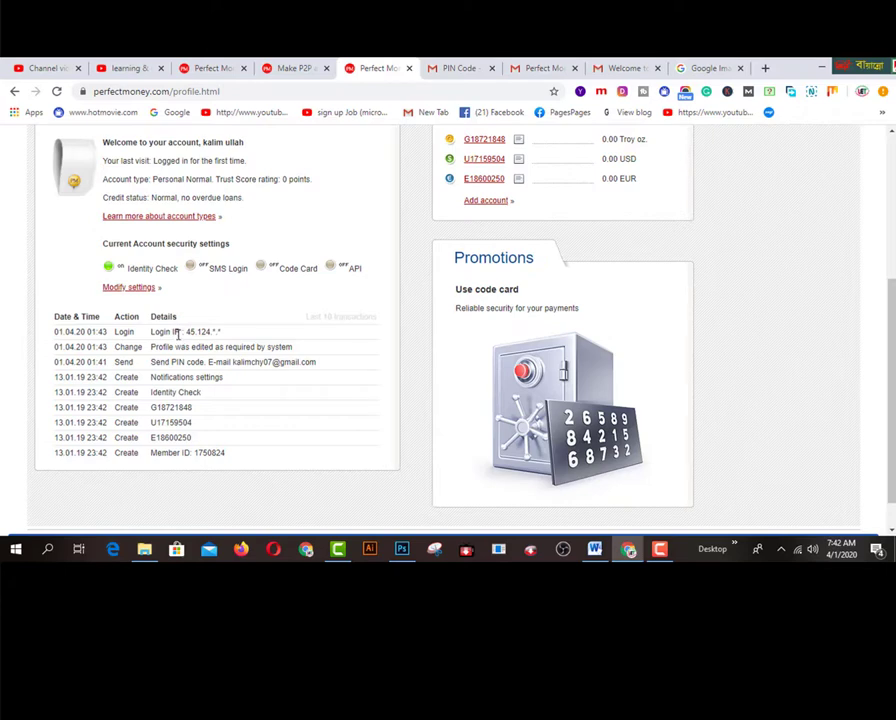
pyautogui.doubleClick(212, 453)
pyautogui.scroll(2, 310, 451)
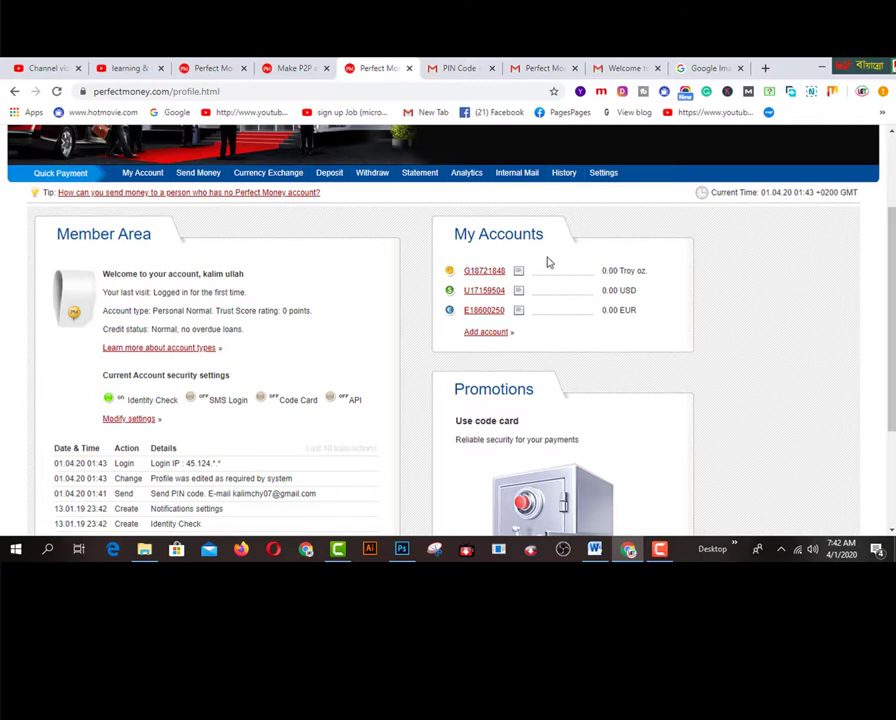
pyautogui.click(484, 273)
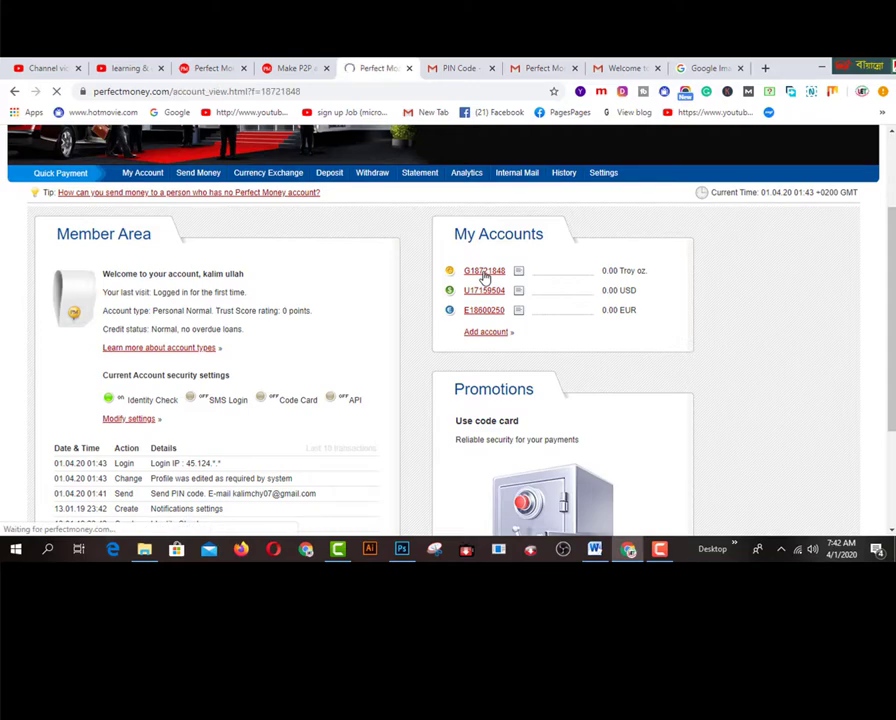
pyautogui.scroll(-3, 528, 394)
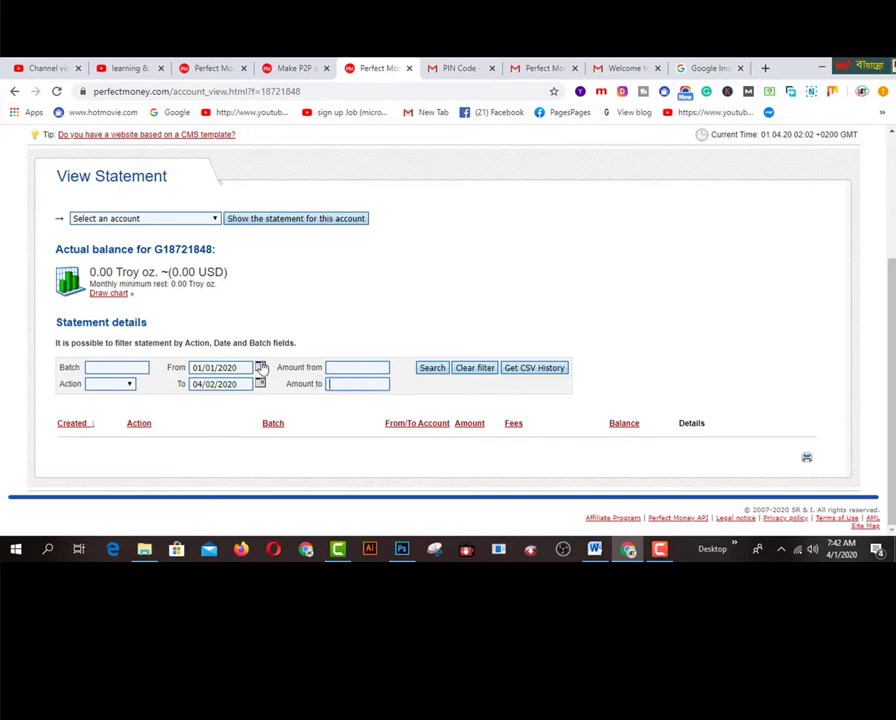
pyautogui.scroll(1, 245, 358)
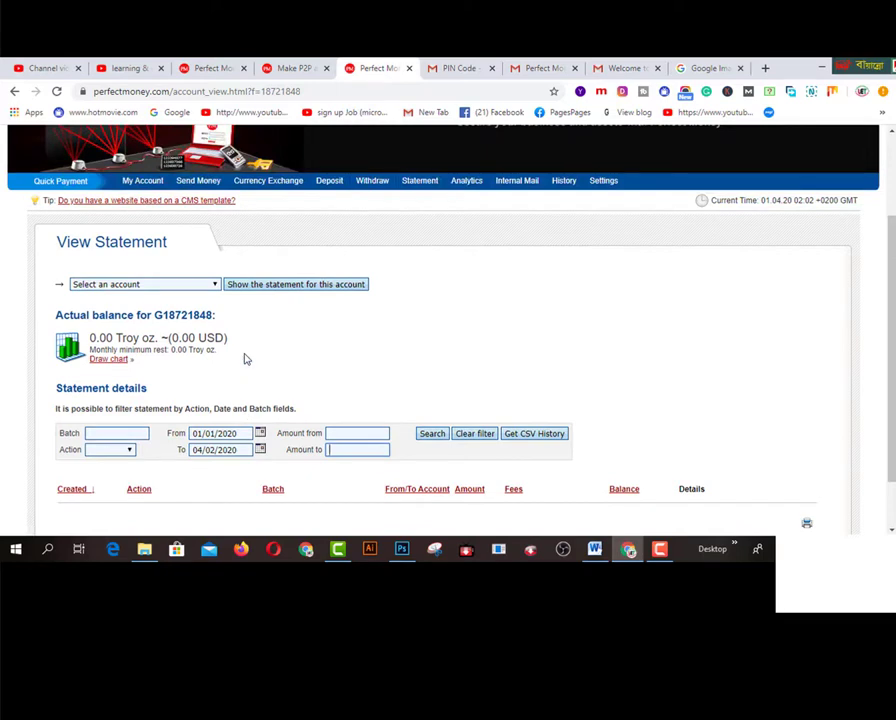
pyautogui.scroll(-1, 240, 360)
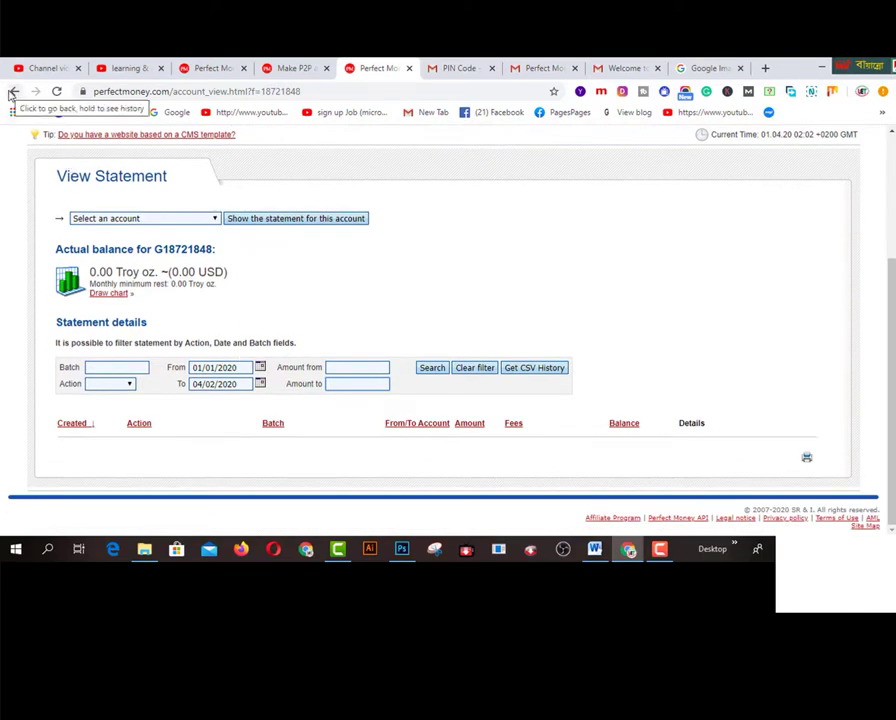
pyautogui.click(12, 92)
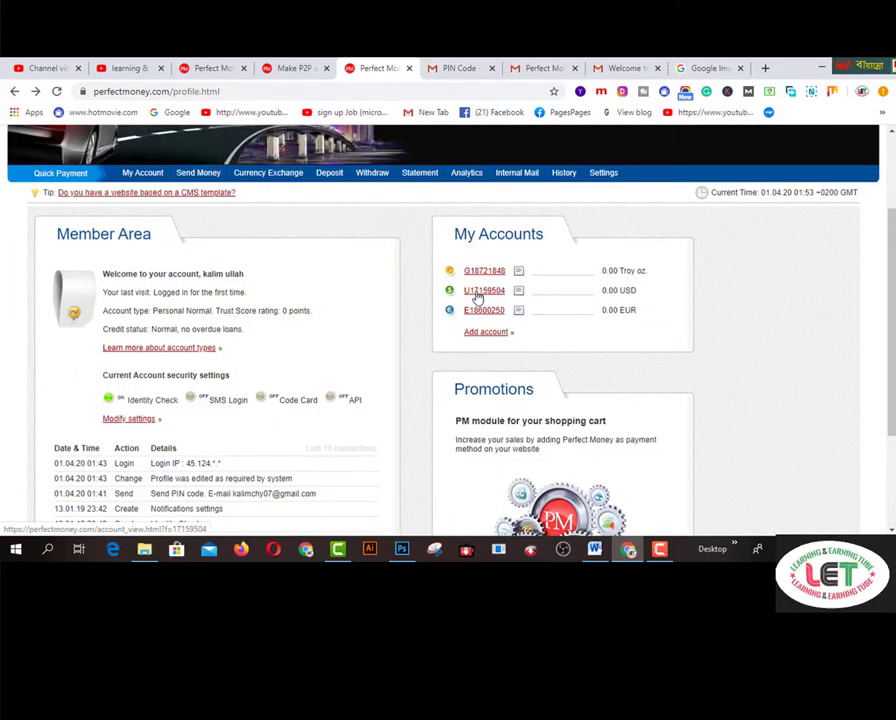
pyautogui.click(478, 295)
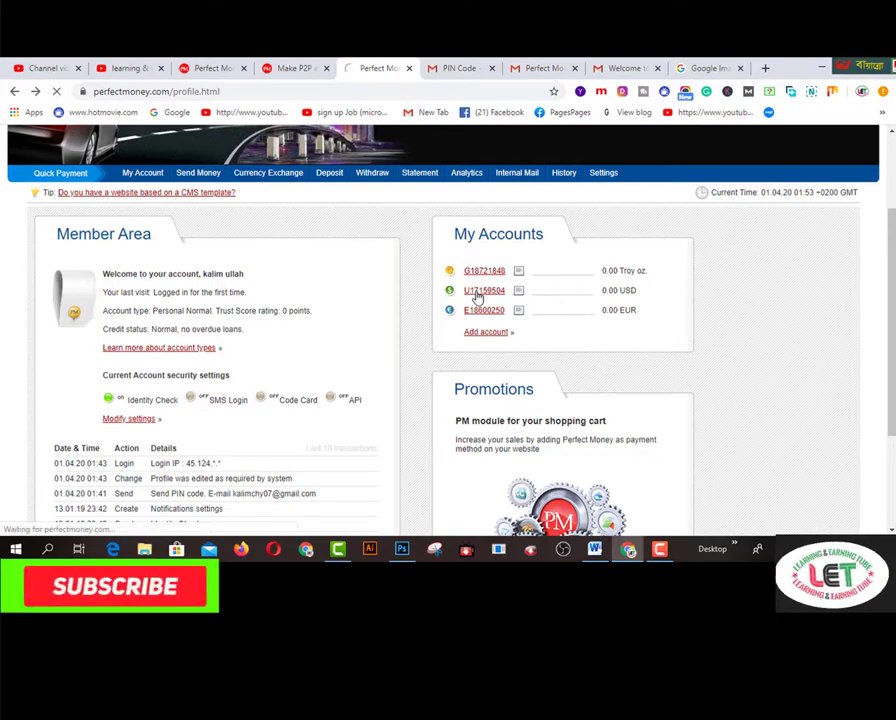
pyautogui.scroll(-2, 373, 402)
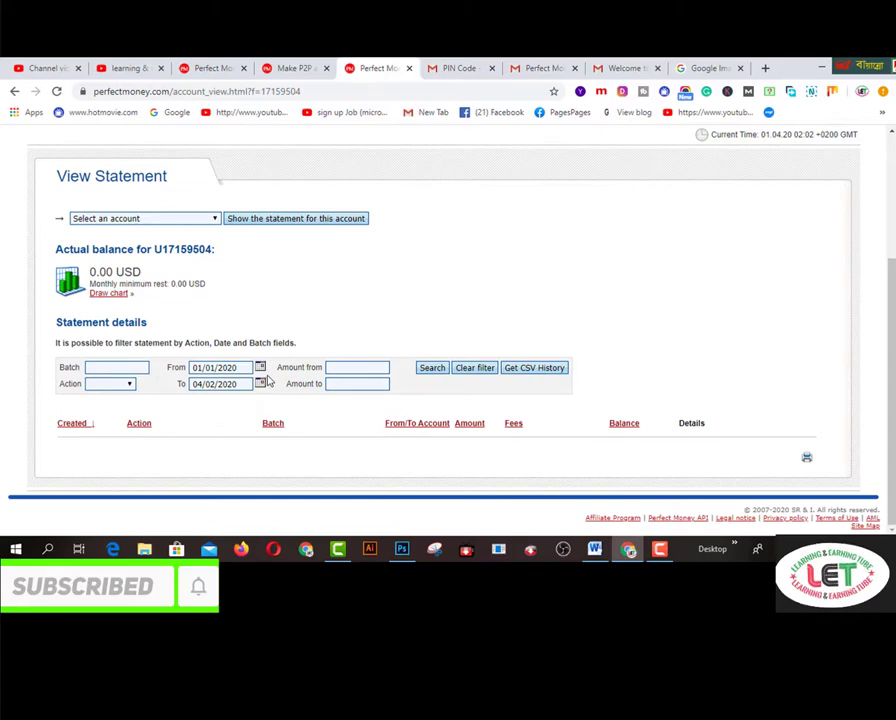
pyautogui.click(14, 92)
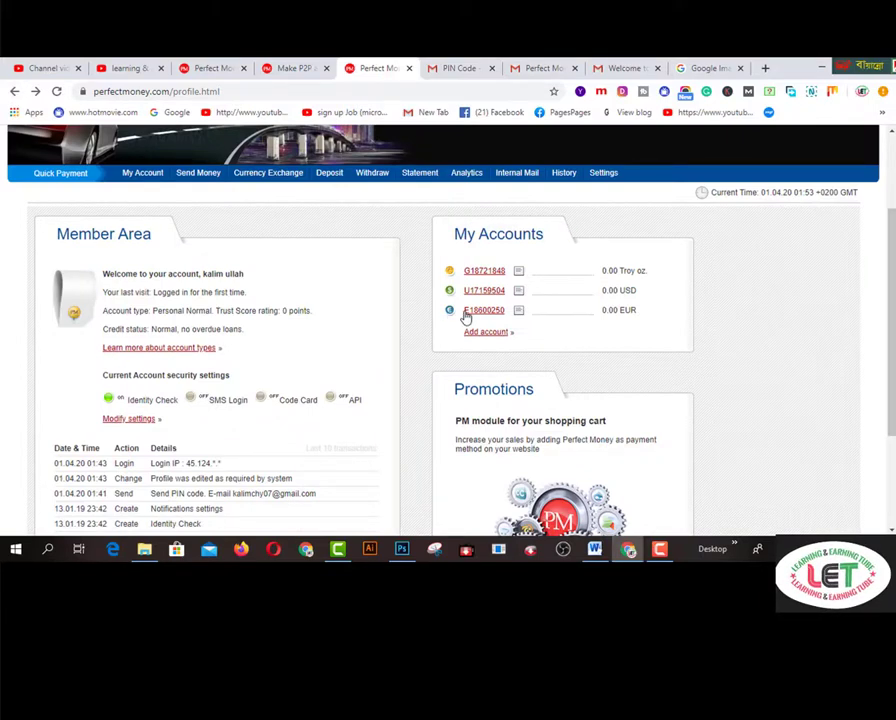
pyautogui.click(518, 312)
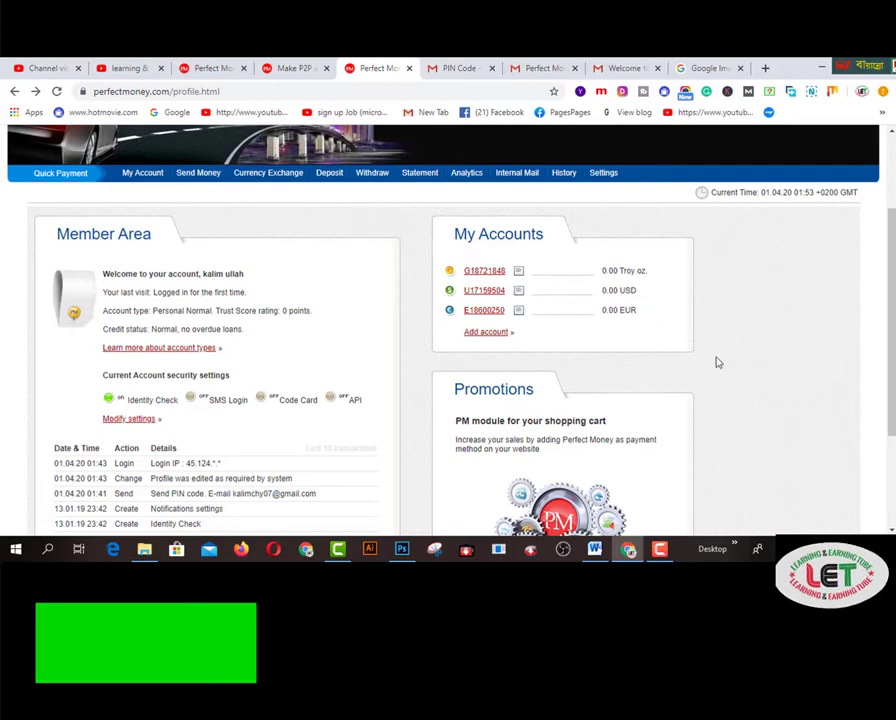
pyautogui.scroll(-3, 716, 362)
pyautogui.scroll(3, 716, 362)
pyautogui.scroll(2, 716, 362)
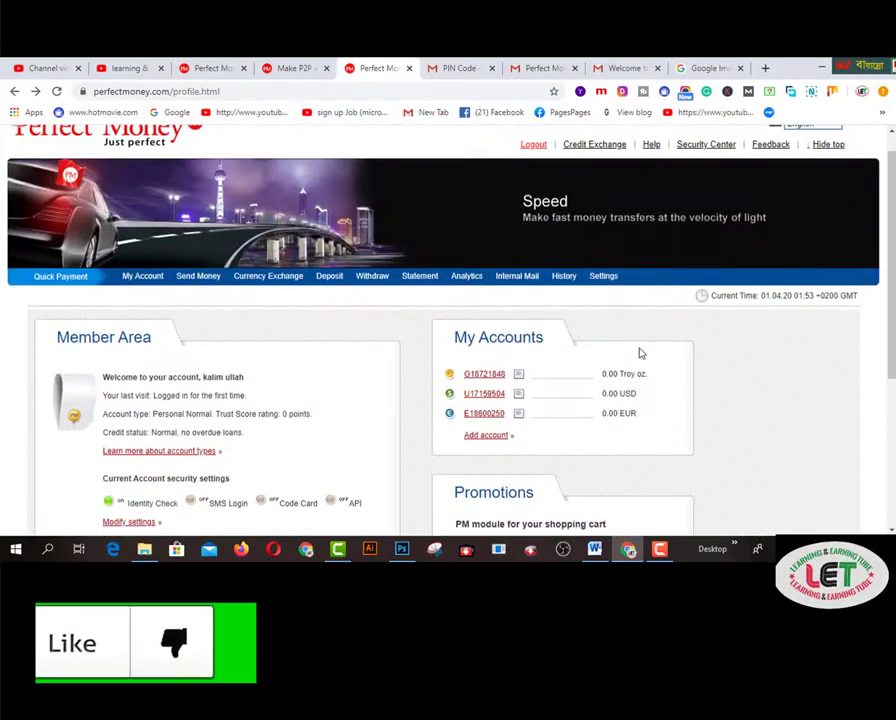
pyautogui.moveTo(525, 402)
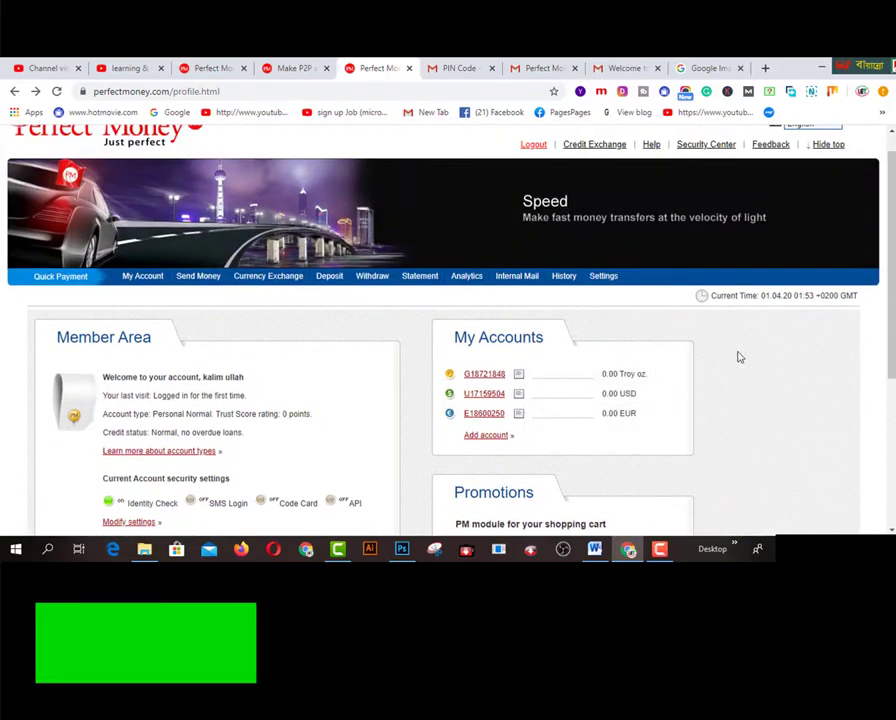
# Open the account's profile settings and scroll through the Profile Edit options
pyautogui.click(604, 280)
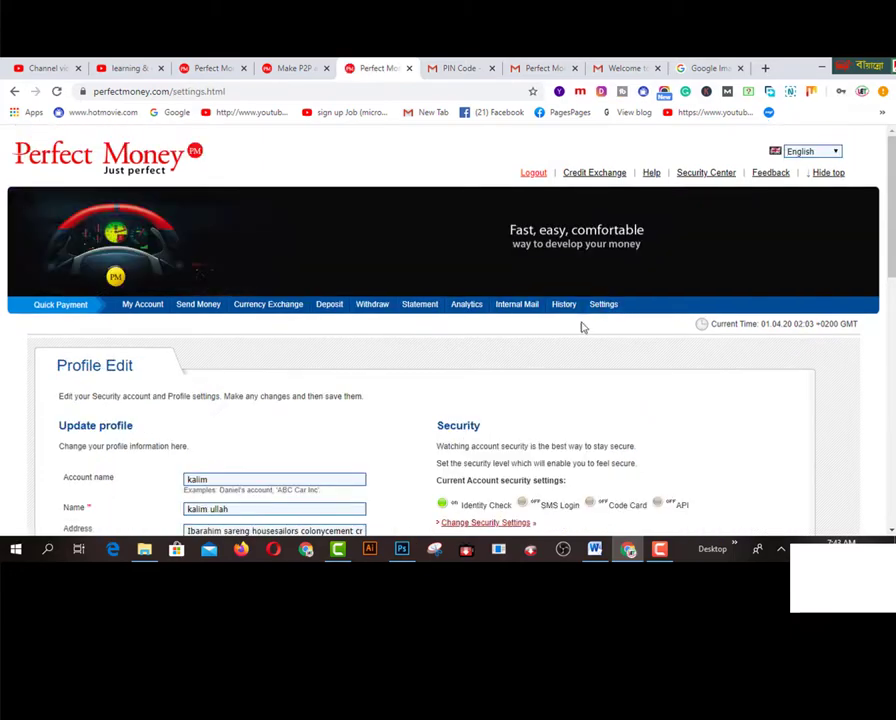
pyautogui.scroll(-5, 380, 406)
pyautogui.scroll(-3, 380, 406)
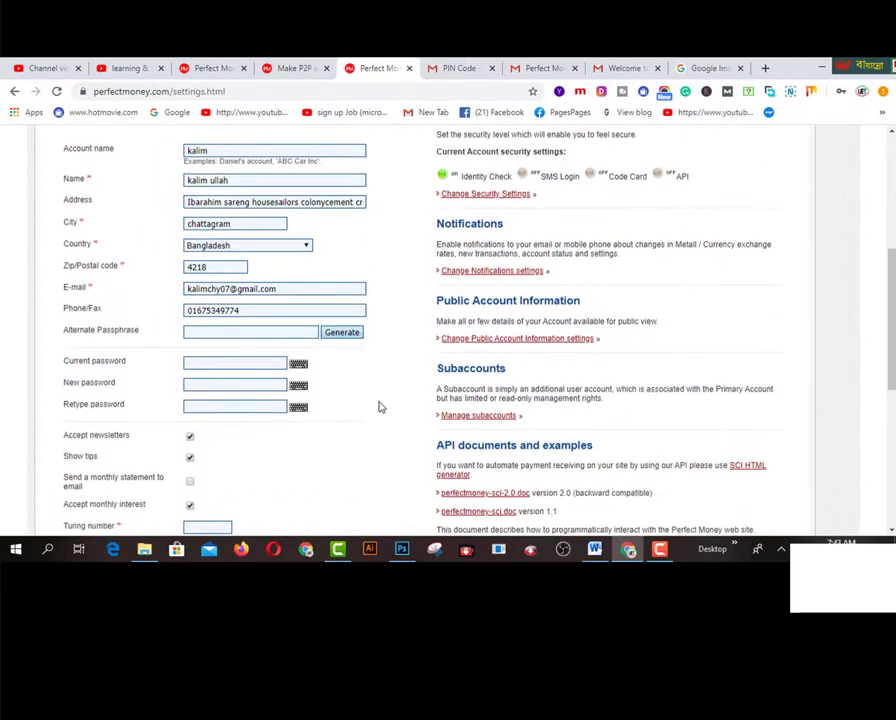
pyautogui.scroll(-4, 380, 406)
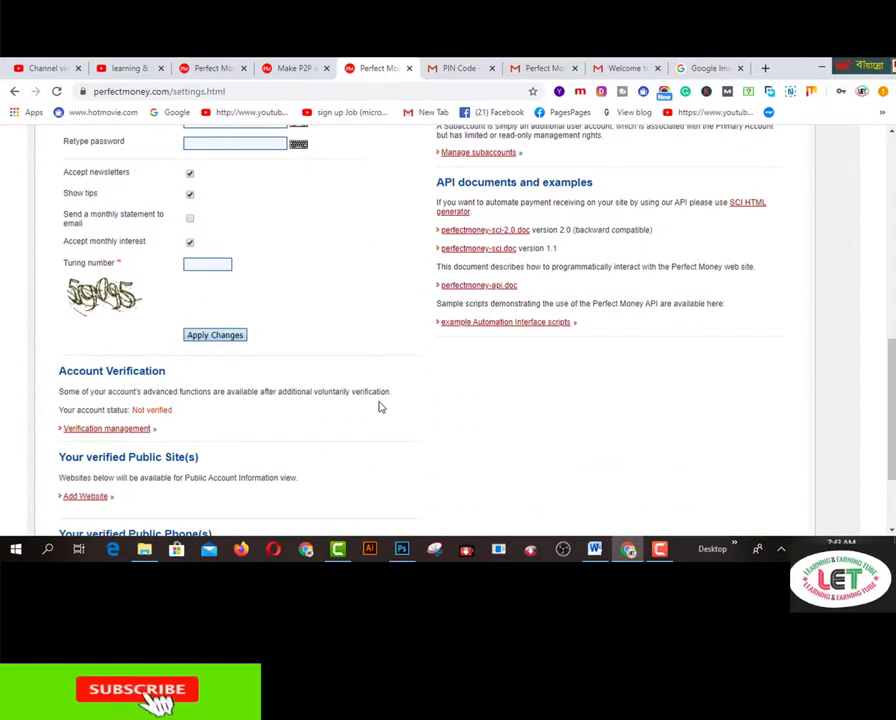
pyautogui.scroll(4, 380, 406)
pyautogui.scroll(2, 380, 406)
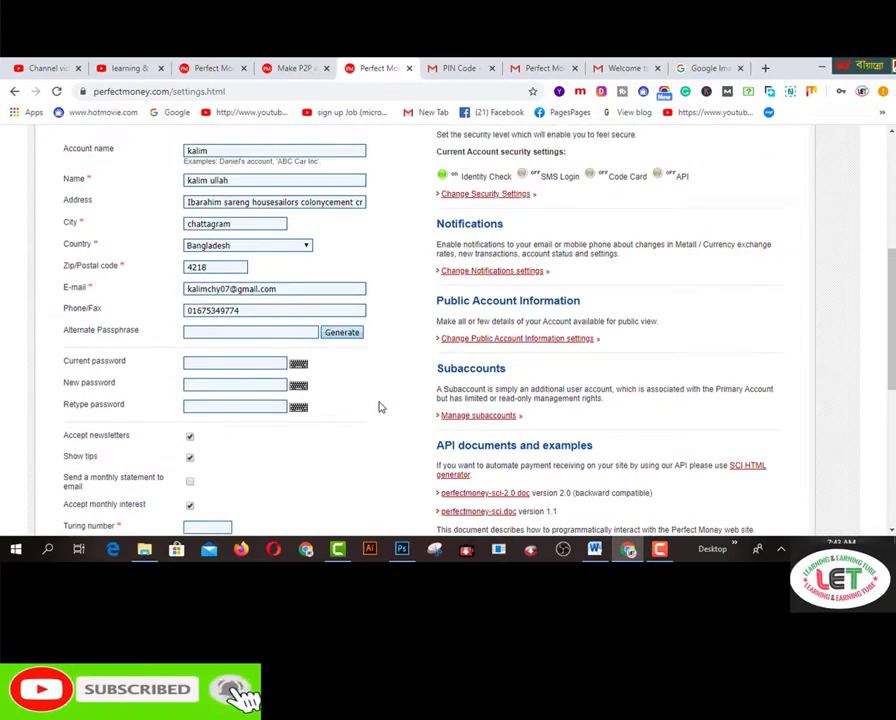
pyautogui.scroll(-3, 380, 406)
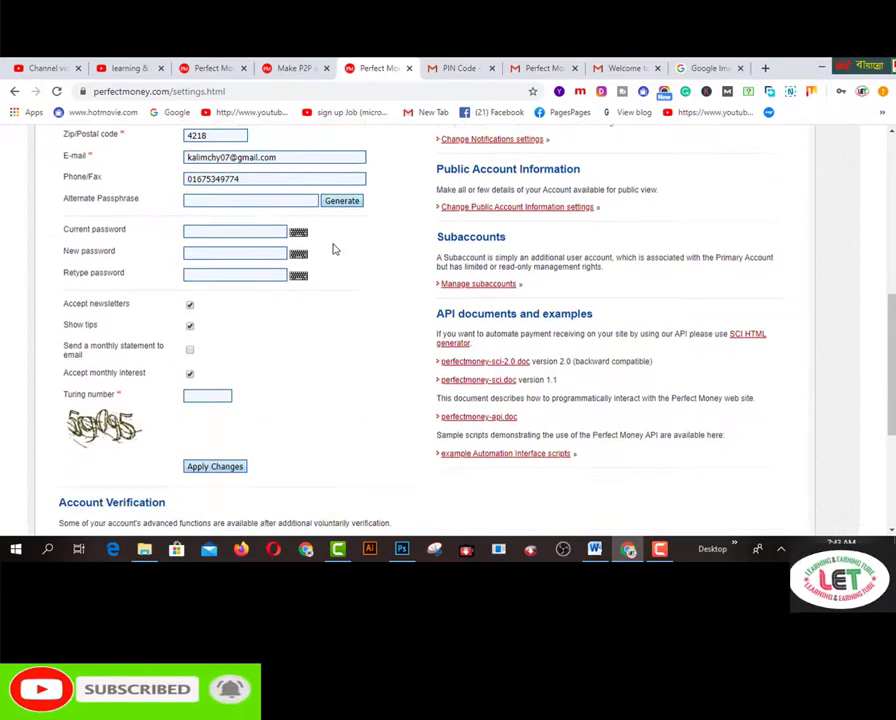
# Check the Current password field and remaining settings, then open Verification management
pyautogui.click(279, 232)
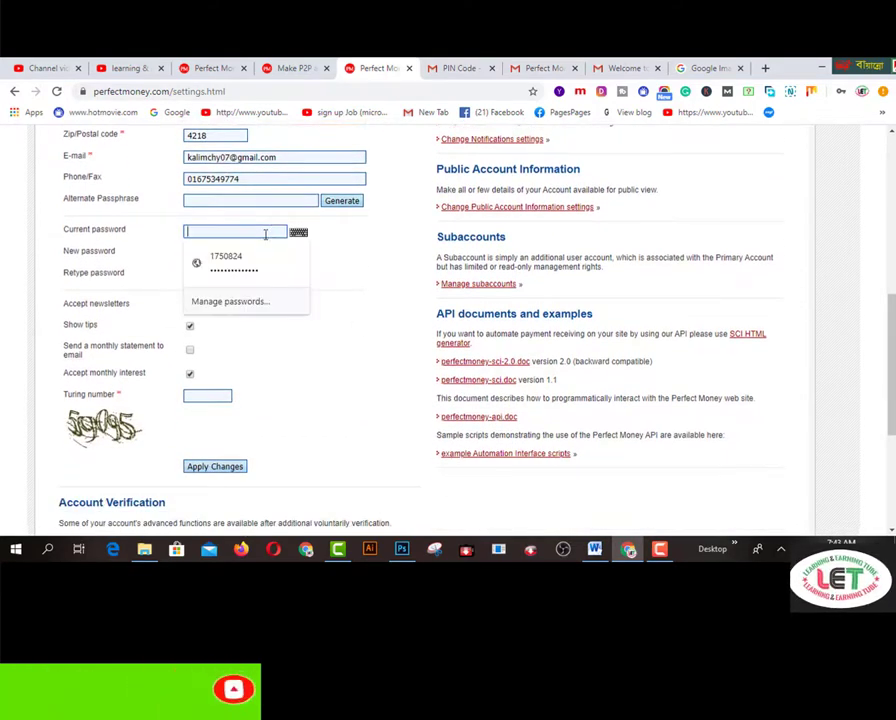
pyautogui.click(358, 272)
pyautogui.scroll(-1, 336, 295)
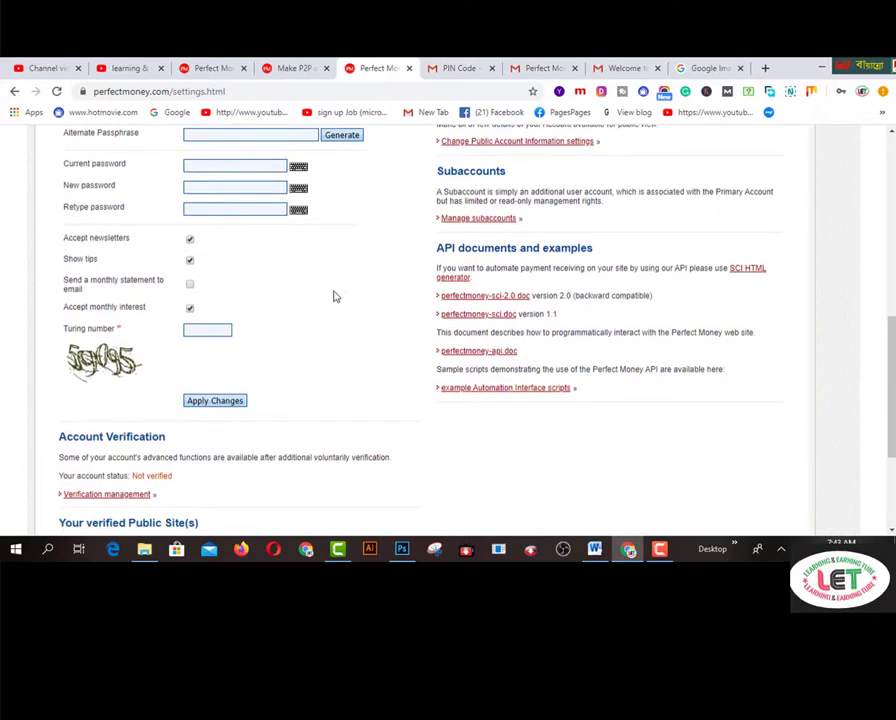
pyautogui.scroll(-1, 267, 306)
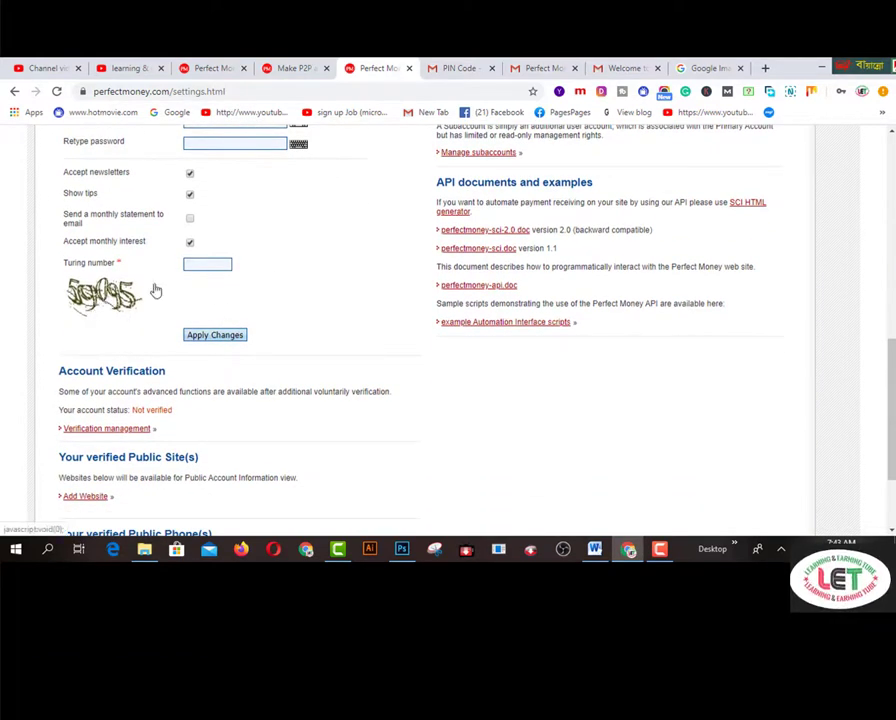
pyautogui.scroll(-2, 285, 292)
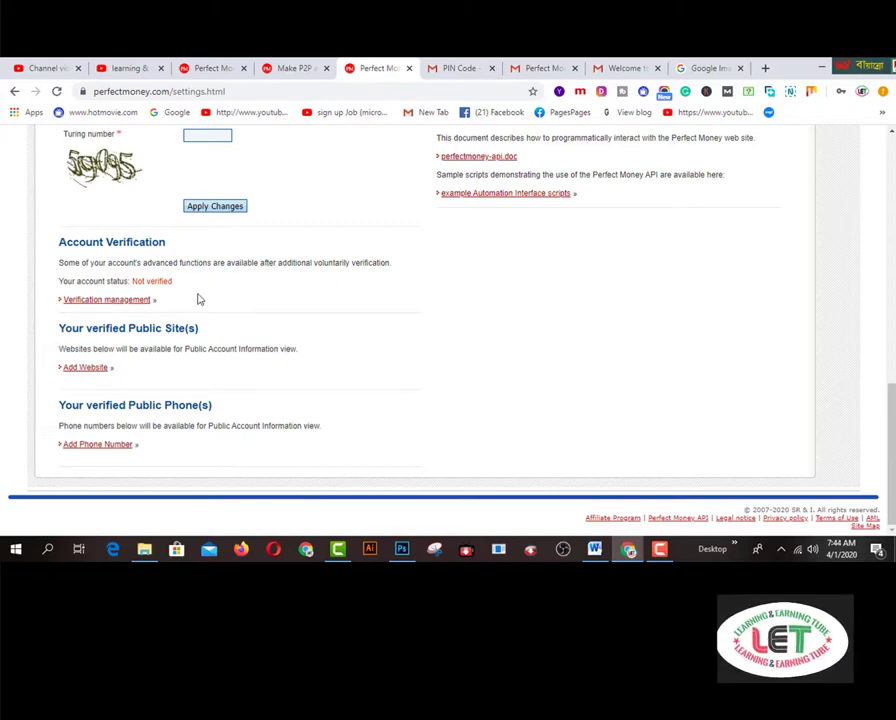
pyautogui.click(129, 303)
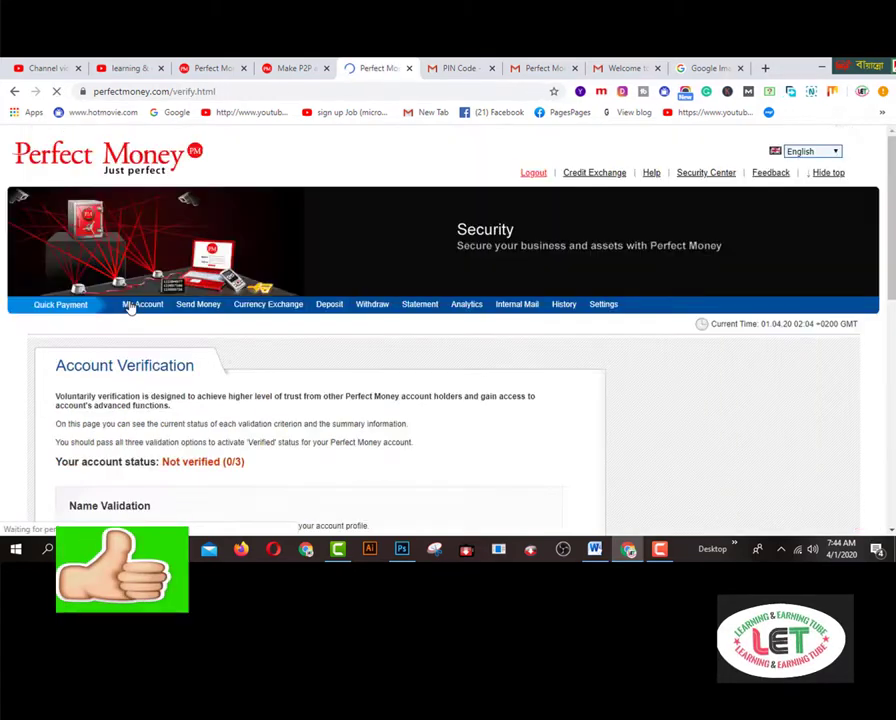
pyautogui.scroll(-3, 362, 362)
pyautogui.scroll(-2, 364, 362)
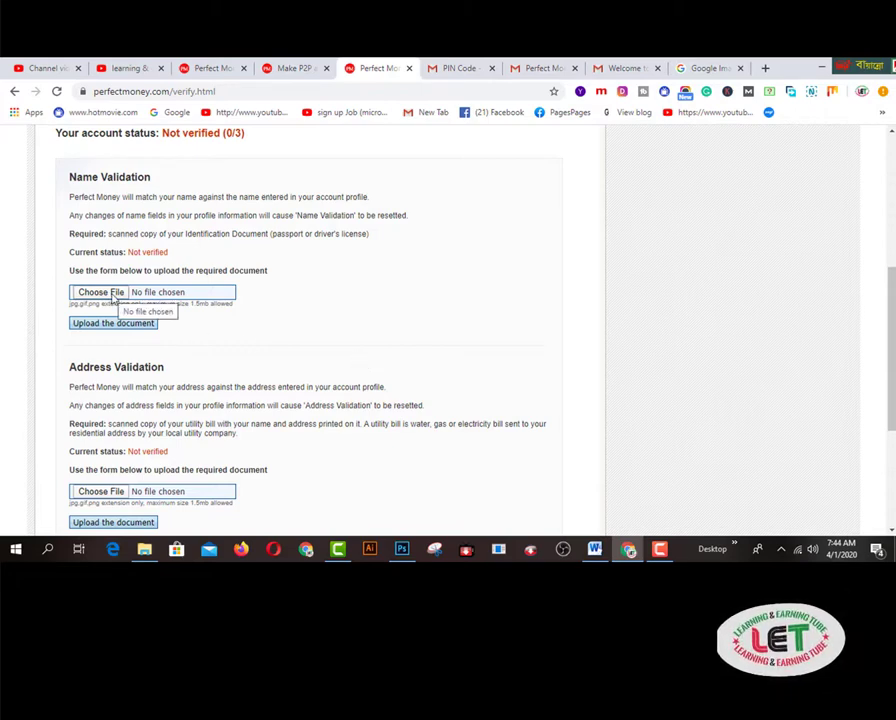
pyautogui.scroll(-2, 278, 296)
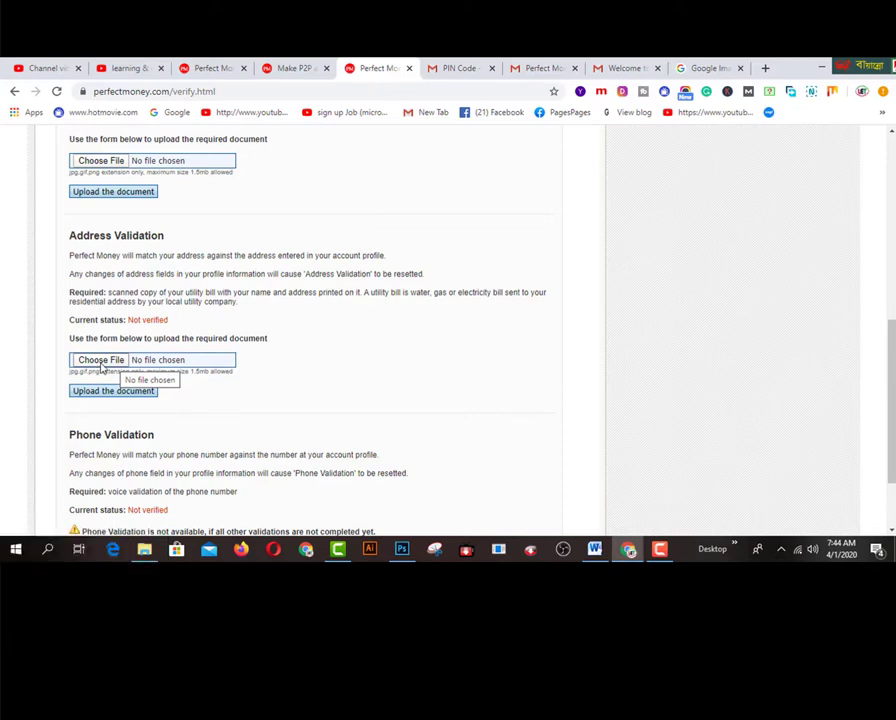
pyautogui.scroll(3, 101, 367)
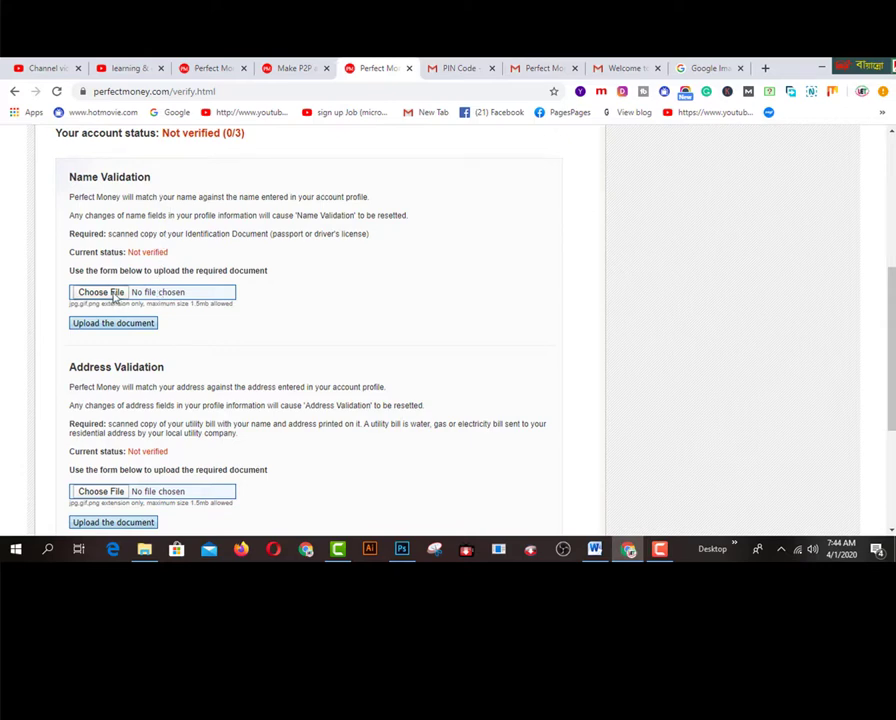
pyautogui.scroll(-3, 140, 296)
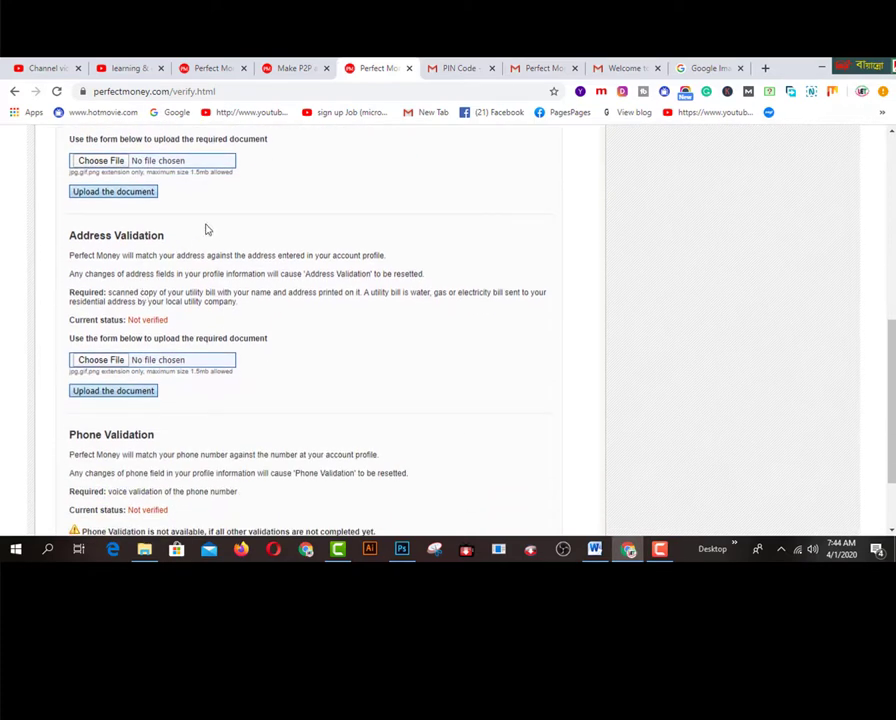
pyautogui.scroll(1, 238, 212)
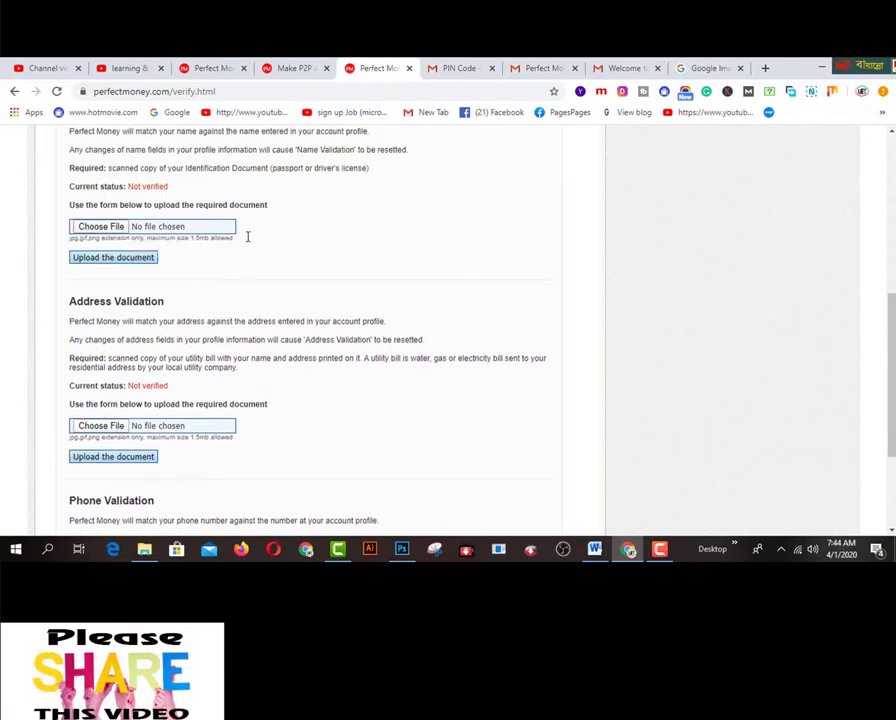
pyautogui.scroll(-1, 240, 256)
pyautogui.scroll(-2, 150, 251)
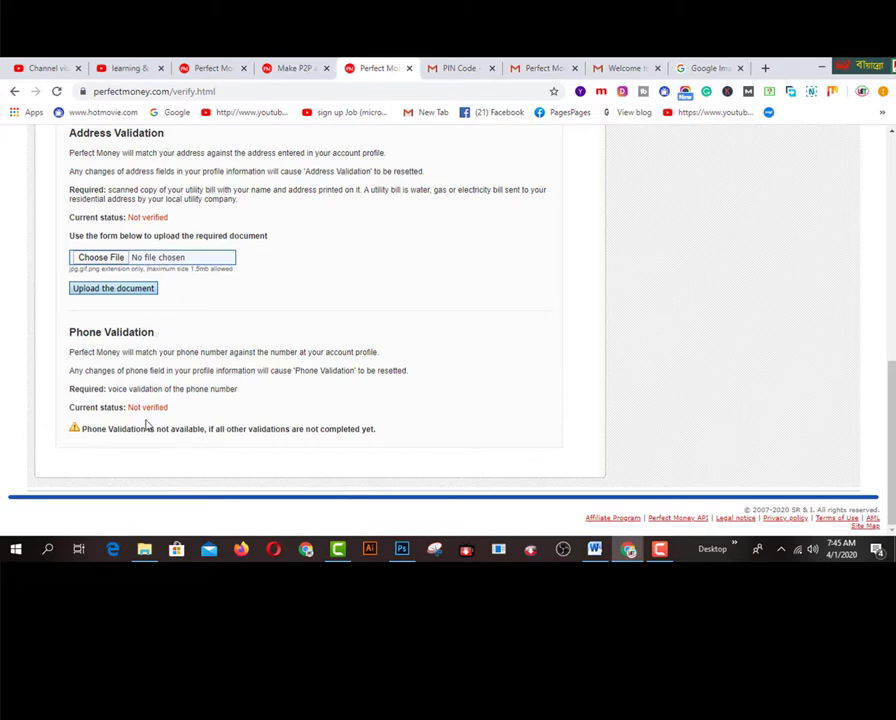
pyautogui.scroll(2, 188, 226)
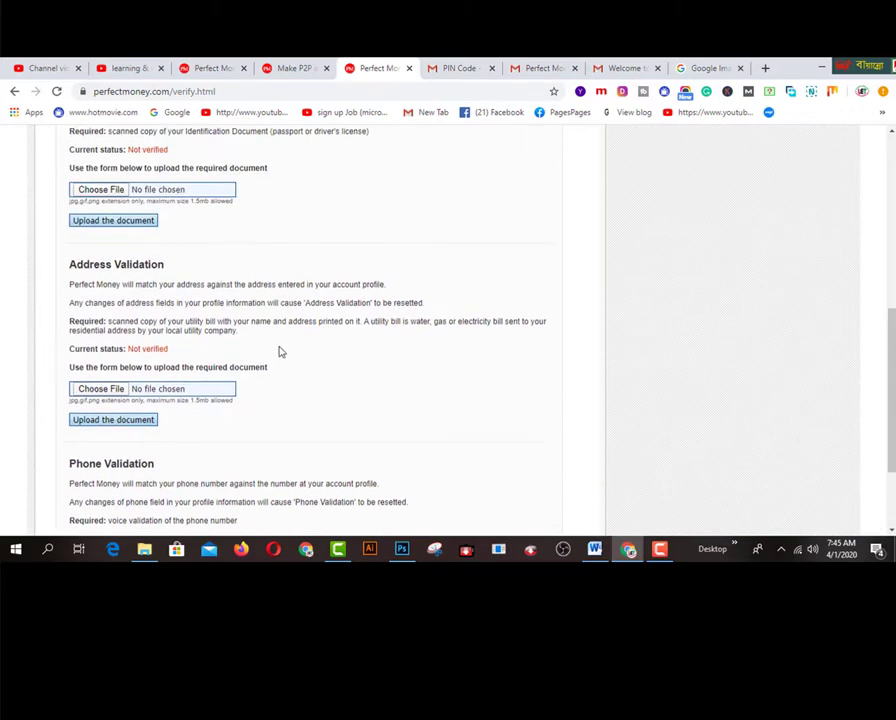
pyautogui.scroll(-2, 265, 351)
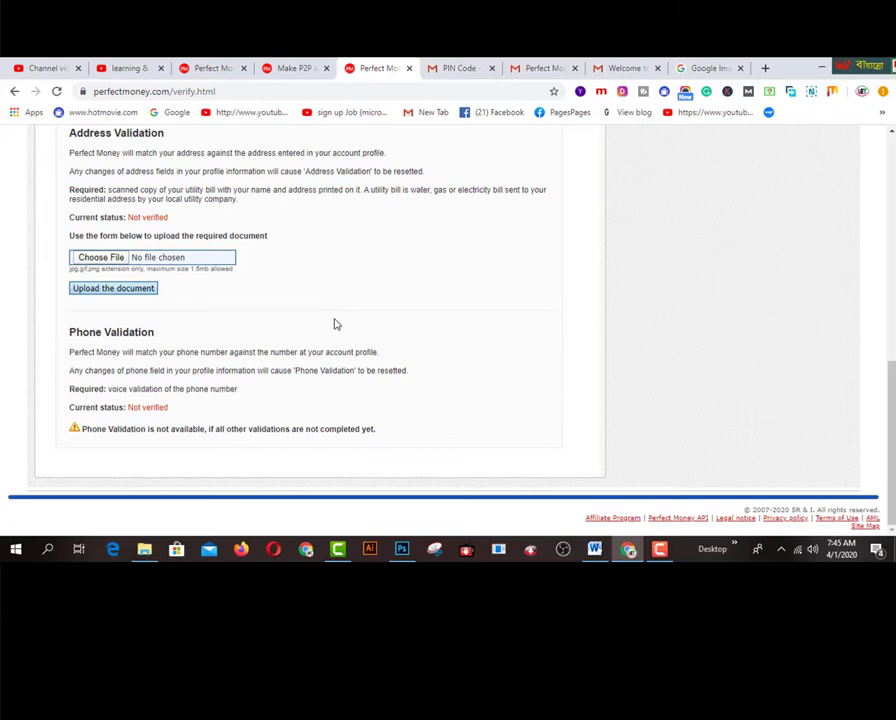
# Switch to Photoshop and start a new document from the File menu
pyautogui.click(401, 550)
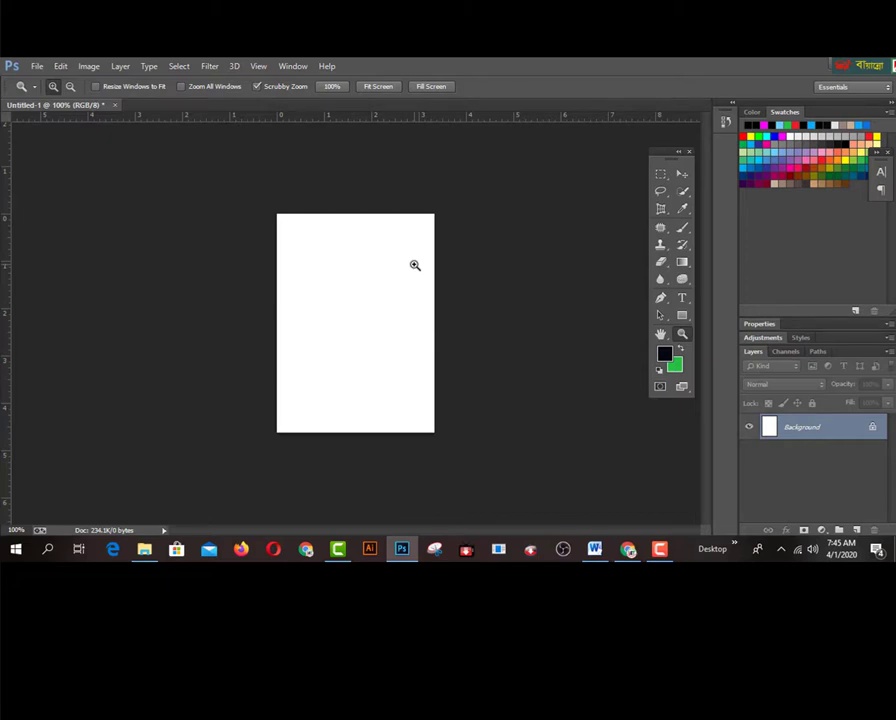
pyautogui.click(38, 67)
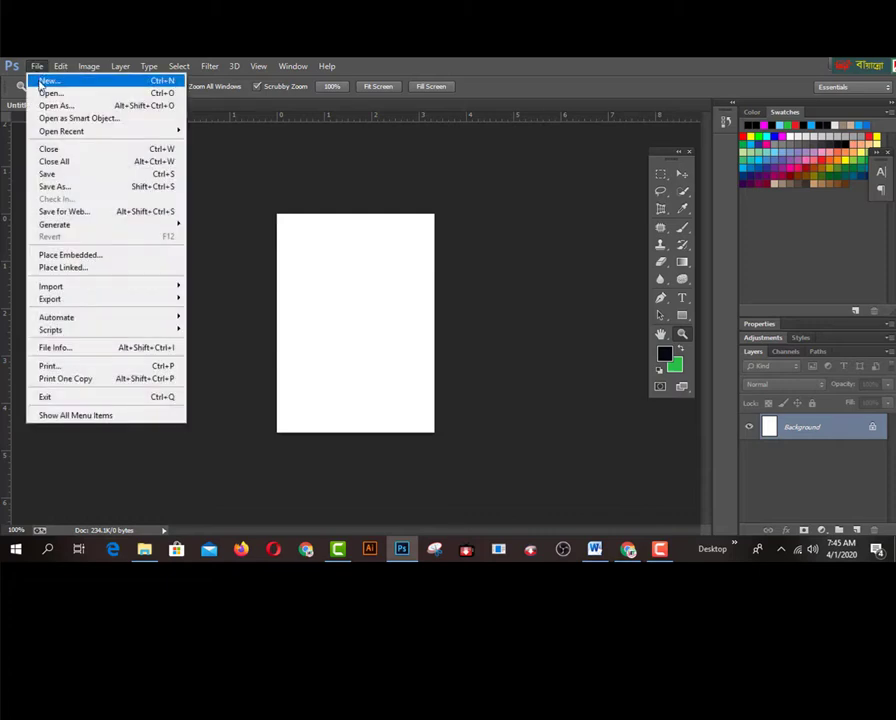
pyautogui.click(40, 82)
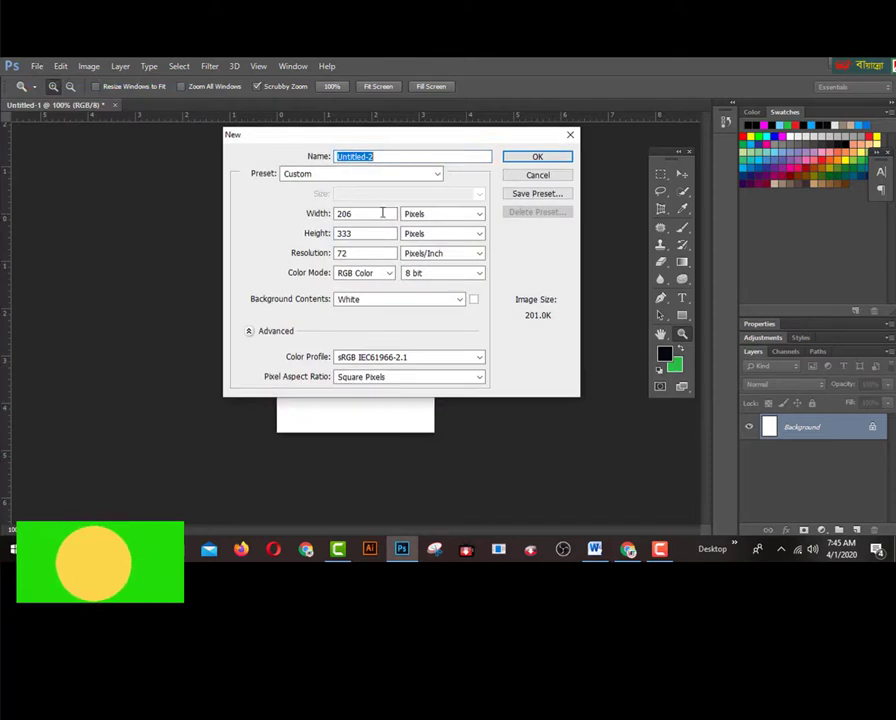
# Enter a width of 240, then cancel to keep the existing blank Untitled-1 page
pyautogui.click(352, 213)
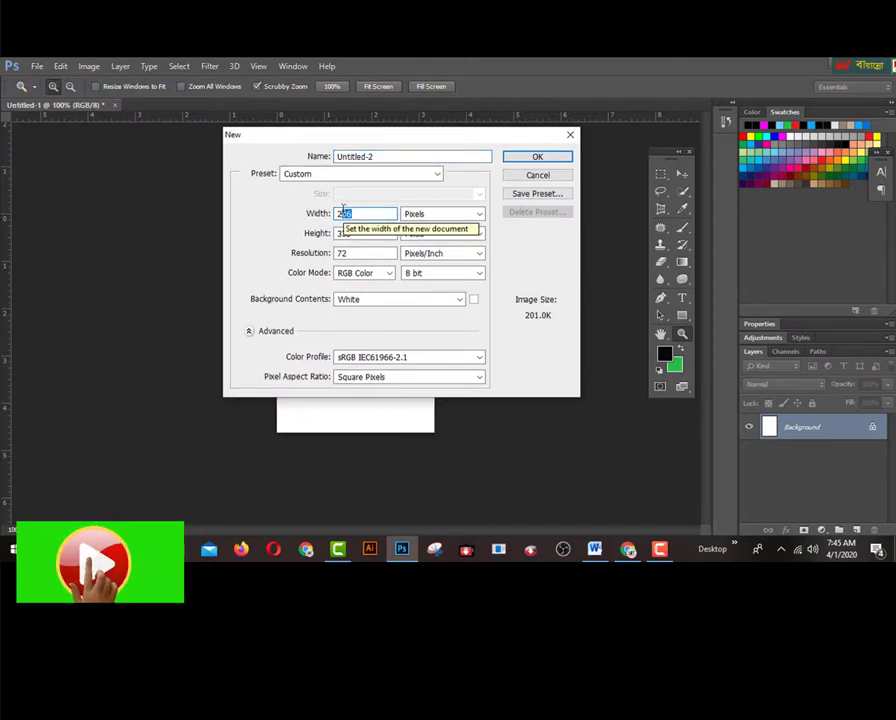
pyautogui.press('BackSpace')
pyautogui.press('BackSpace')
pyautogui.write('2')
pyautogui.press('BackSpace')
pyautogui.write('40')
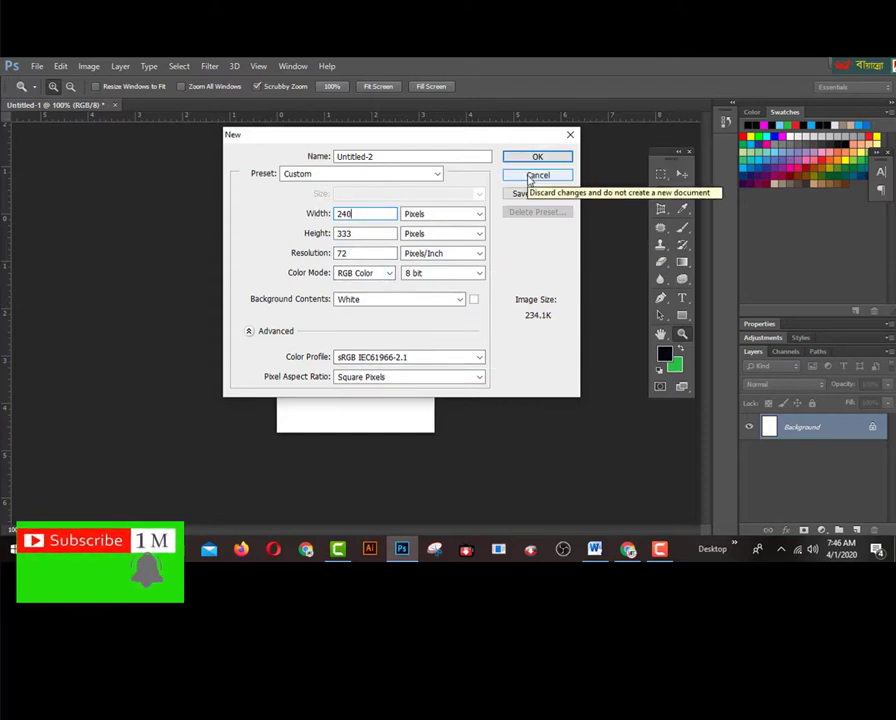
pyautogui.click(531, 178)
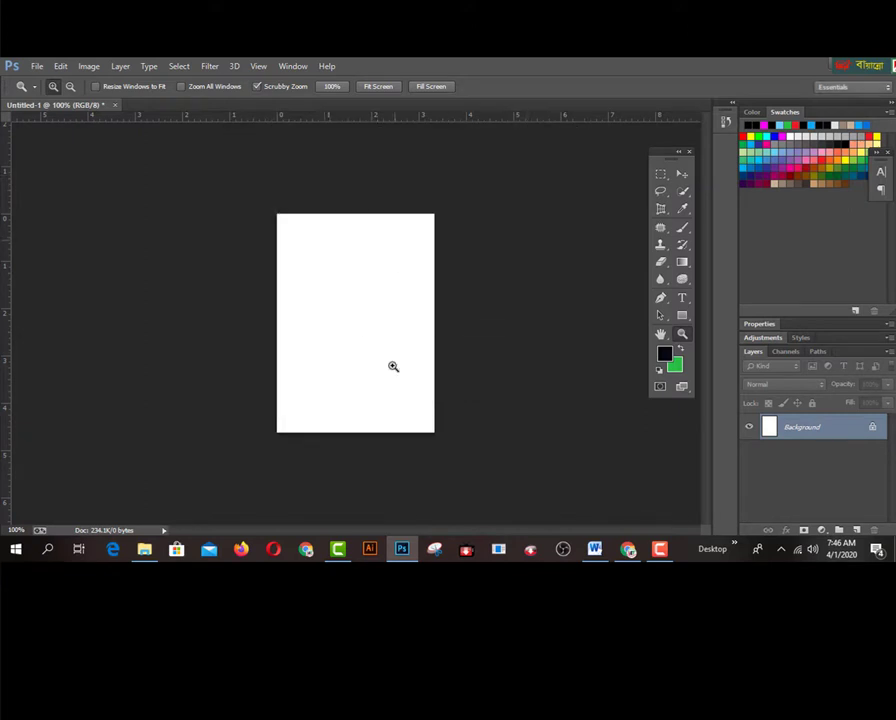
pyautogui.click(36, 66)
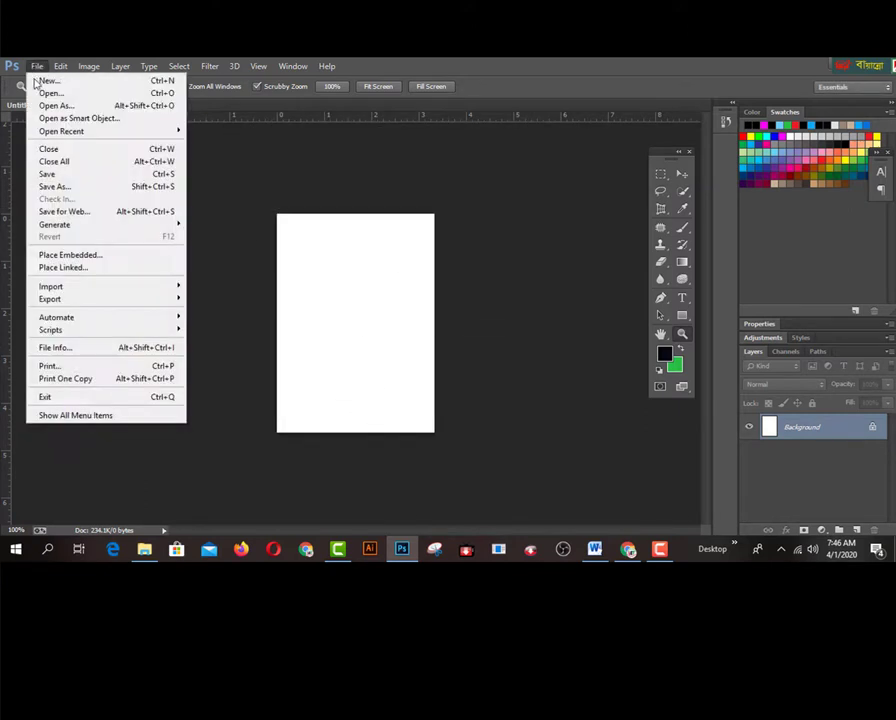
# Open the ID card images F and B together from the Desktop
pyautogui.click(36, 93)
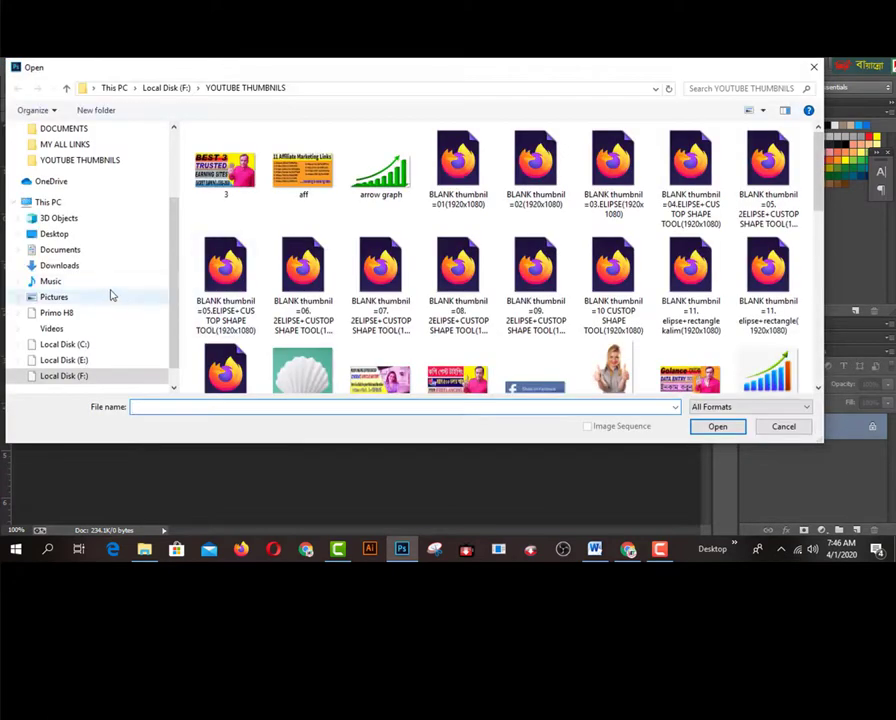
pyautogui.click(136, 220)
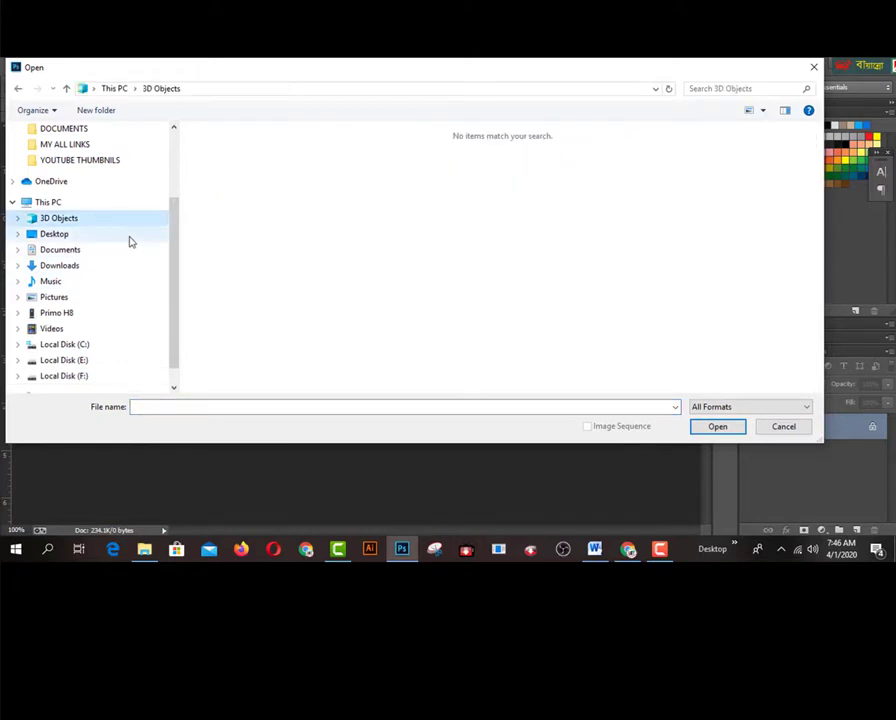
pyautogui.click(129, 237)
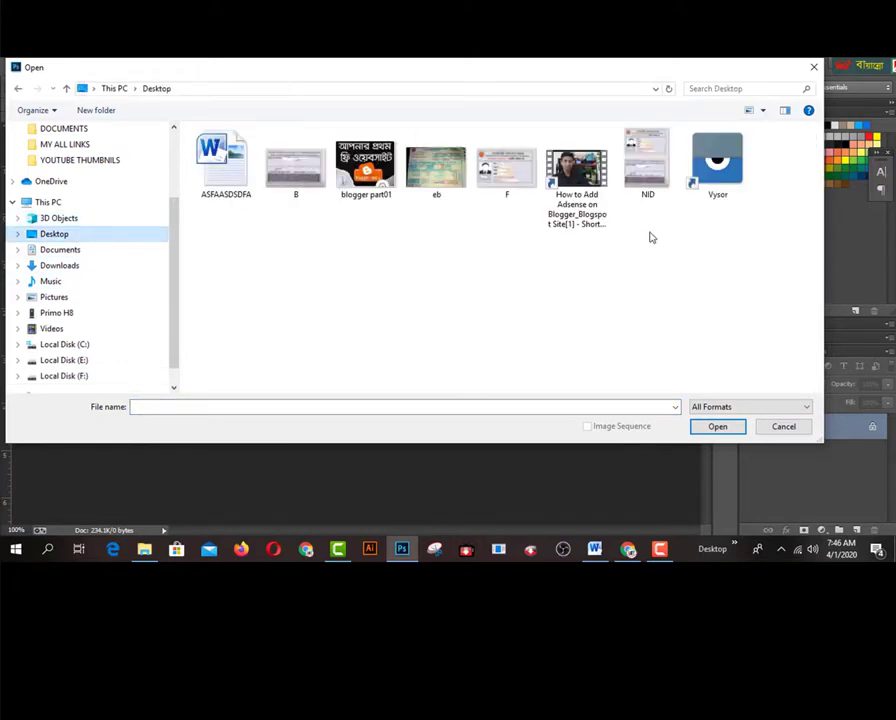
pyautogui.click(511, 178)
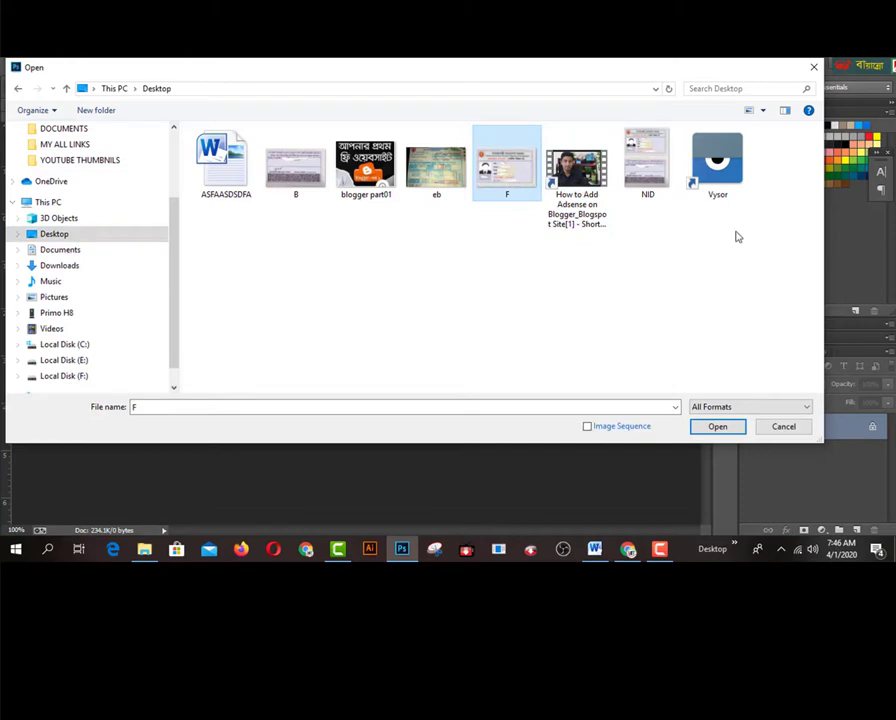
pyautogui.keyDown('ctrl'); pyautogui.click(295, 180); pyautogui.keyUp('ctrl')
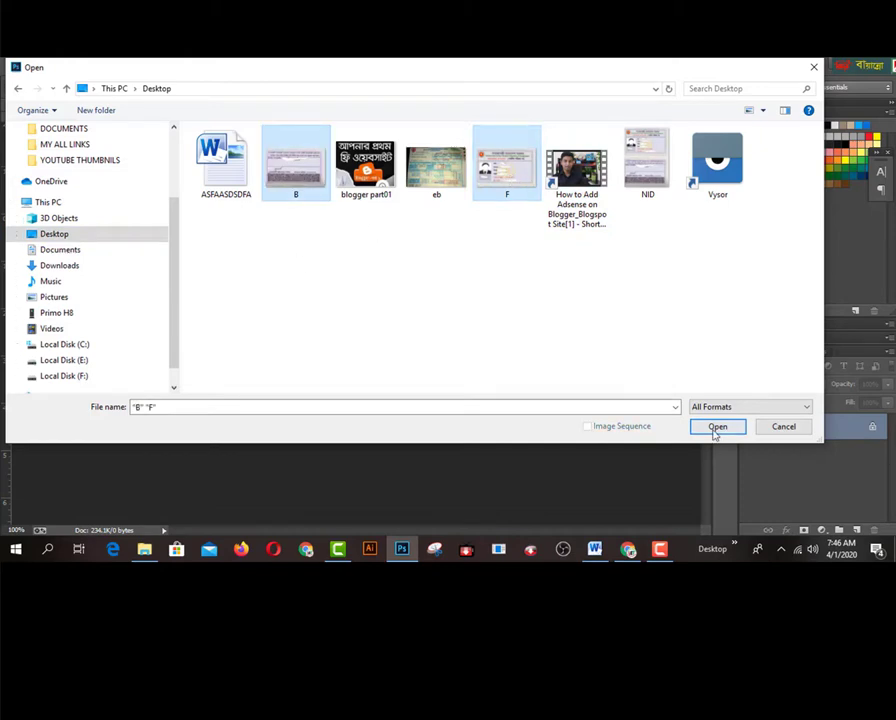
pyautogui.click(716, 427)
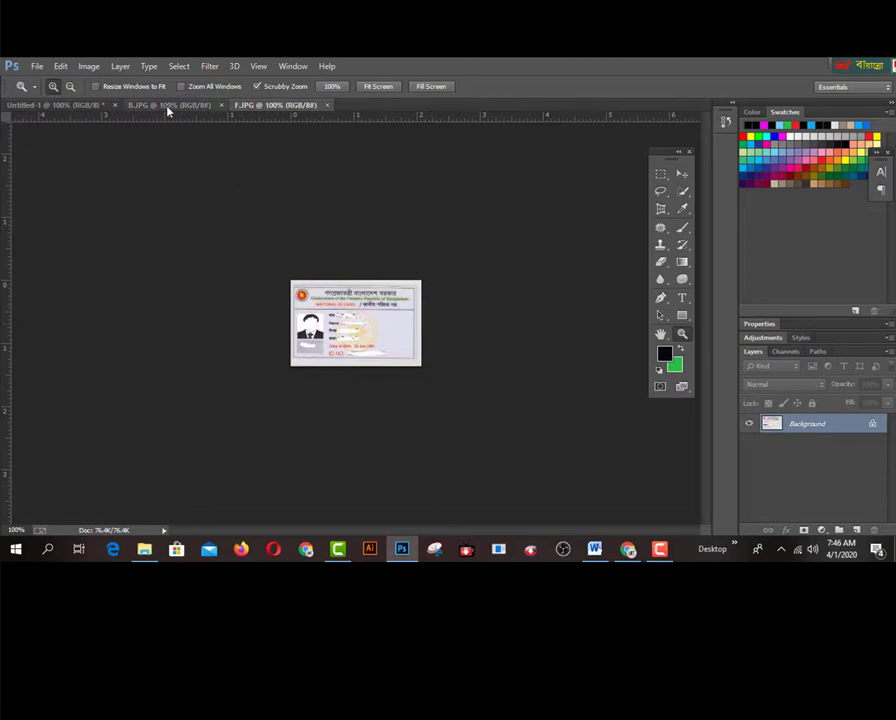
# Unlock F.JPG's layer, move it into Untitled-1, and scale it across the page top
pyautogui.click(873, 426)
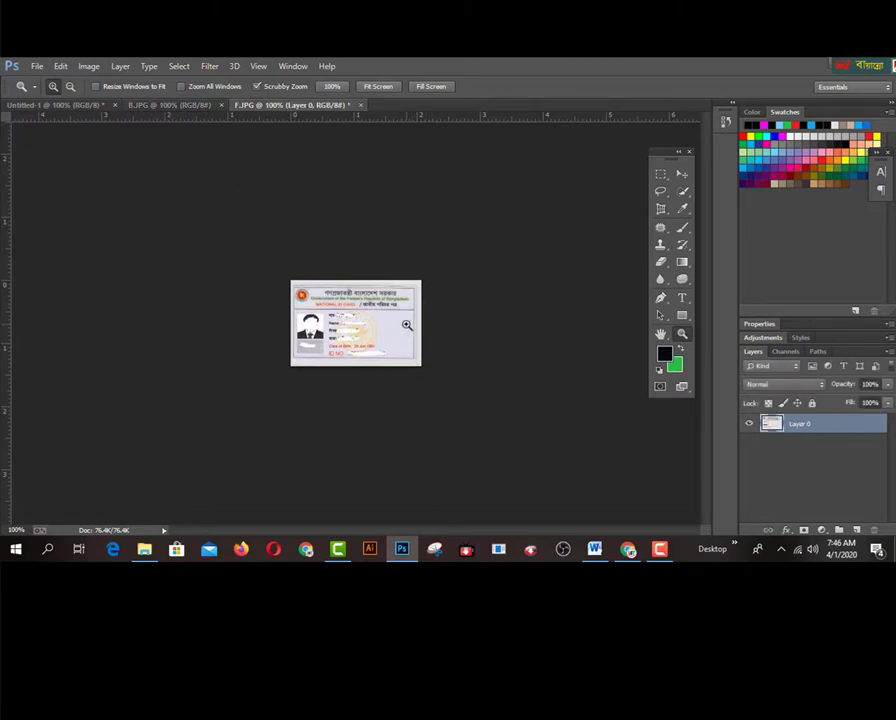
pyautogui.click(682, 175)
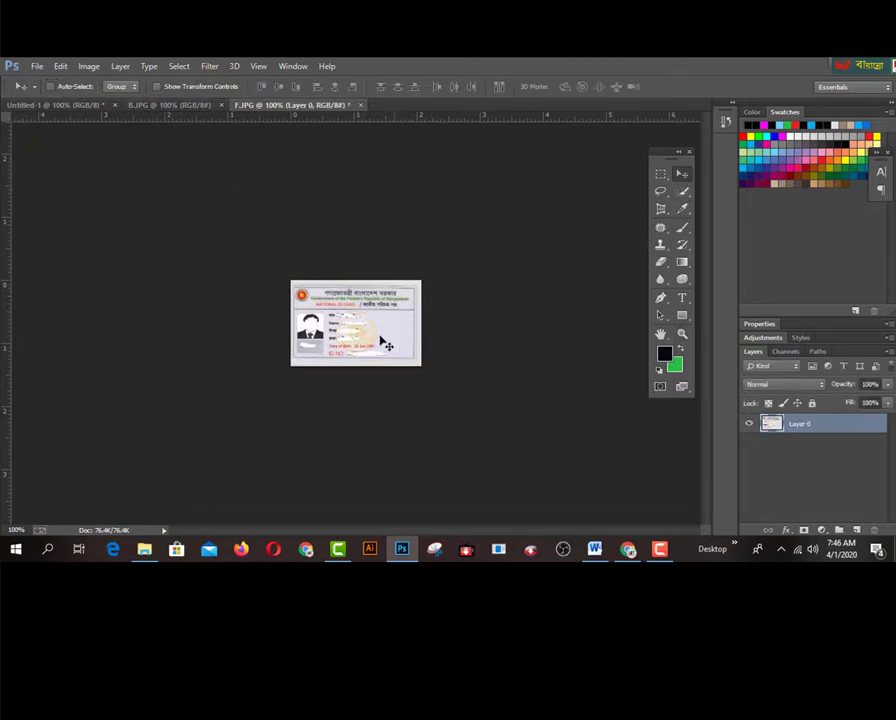
pyautogui.moveTo(386, 344); pyautogui.dragTo(385, 268)
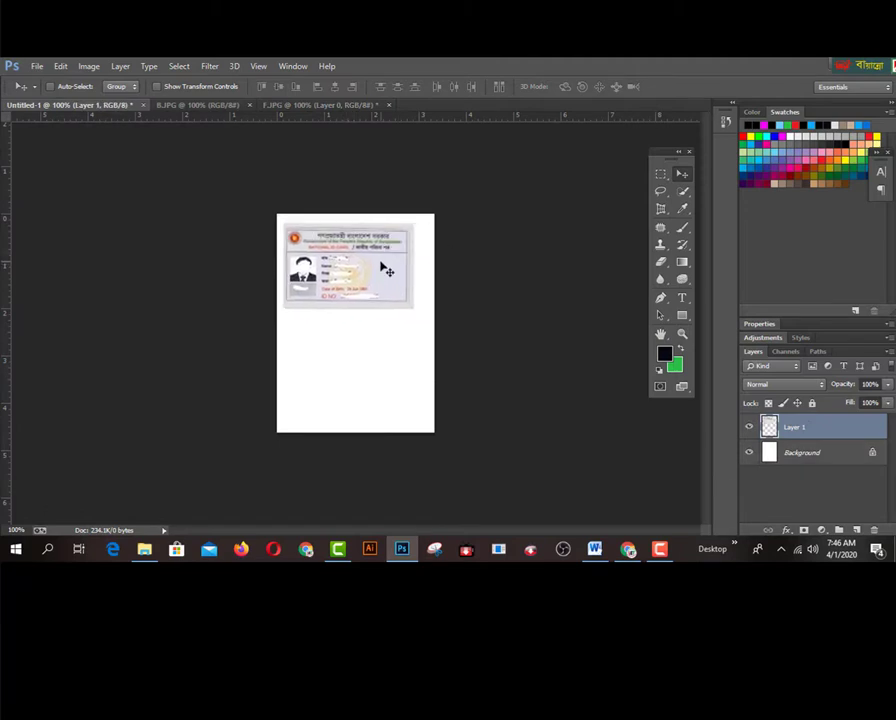
pyautogui.hotkey('ctrl', 't')
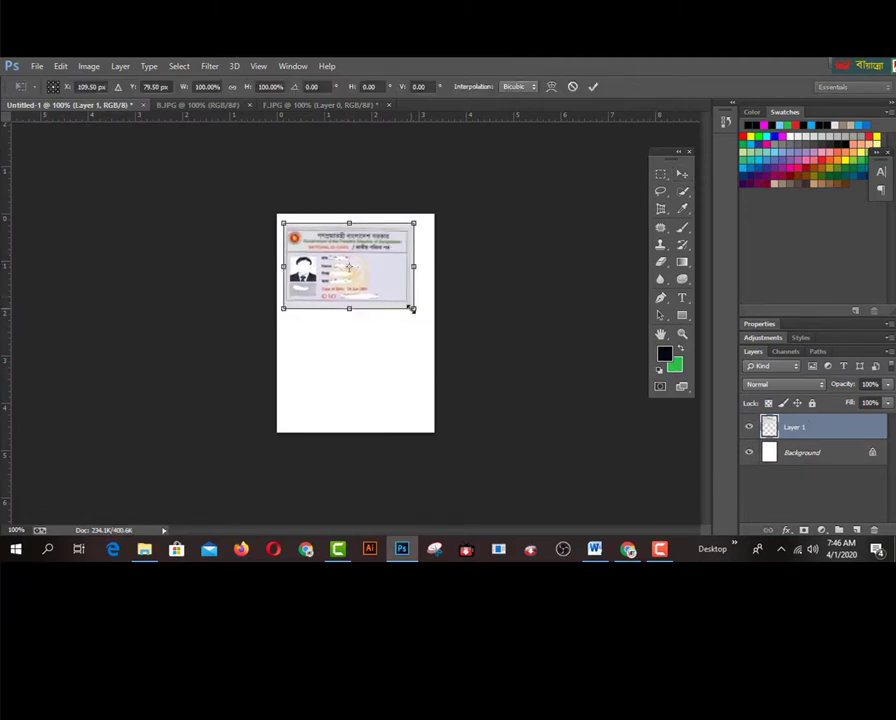
pyautogui.moveTo(411, 309); pyautogui.dragTo(427, 315)
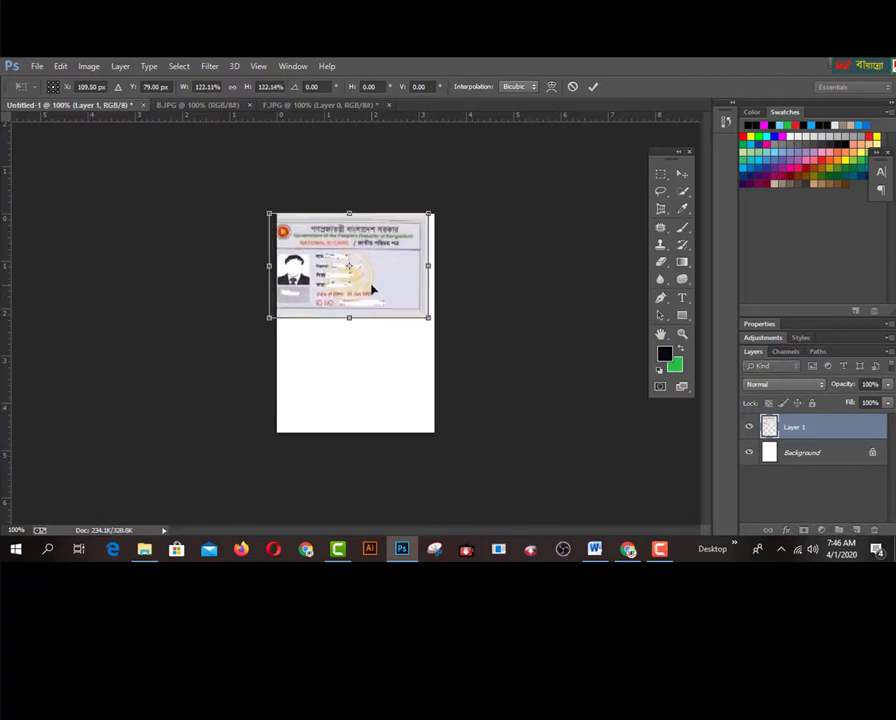
pyautogui.moveTo(372, 290); pyautogui.dragTo(357, 336)
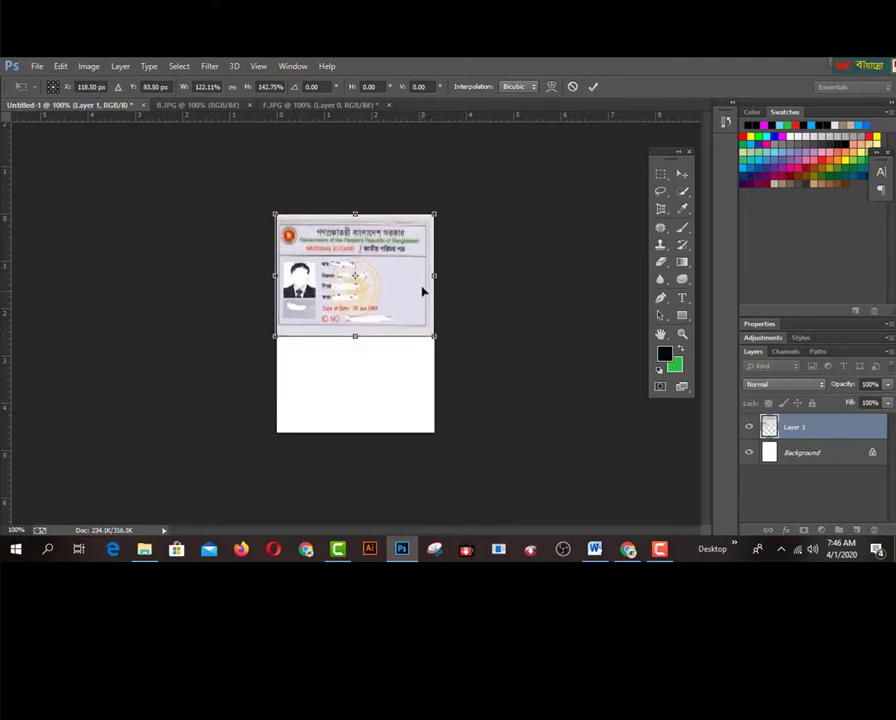
pyautogui.click(682, 174)
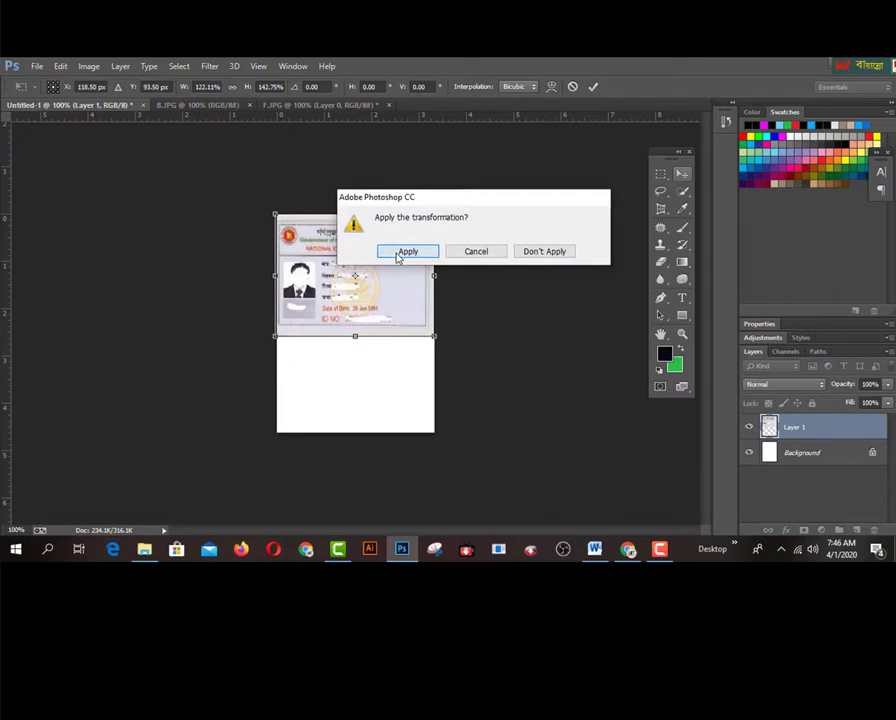
pyautogui.click(402, 252)
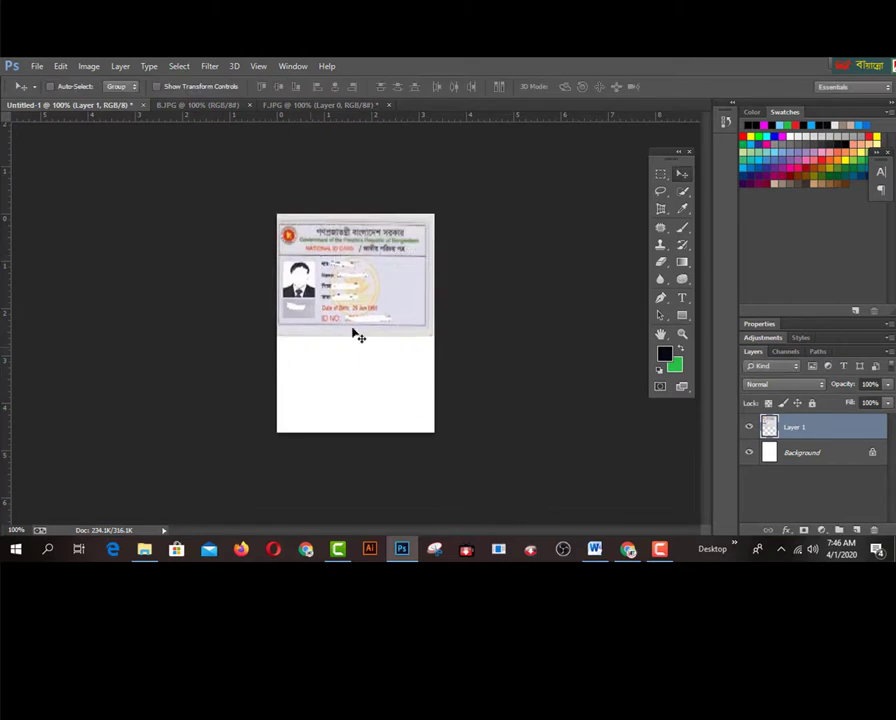
pyautogui.click(302, 106)
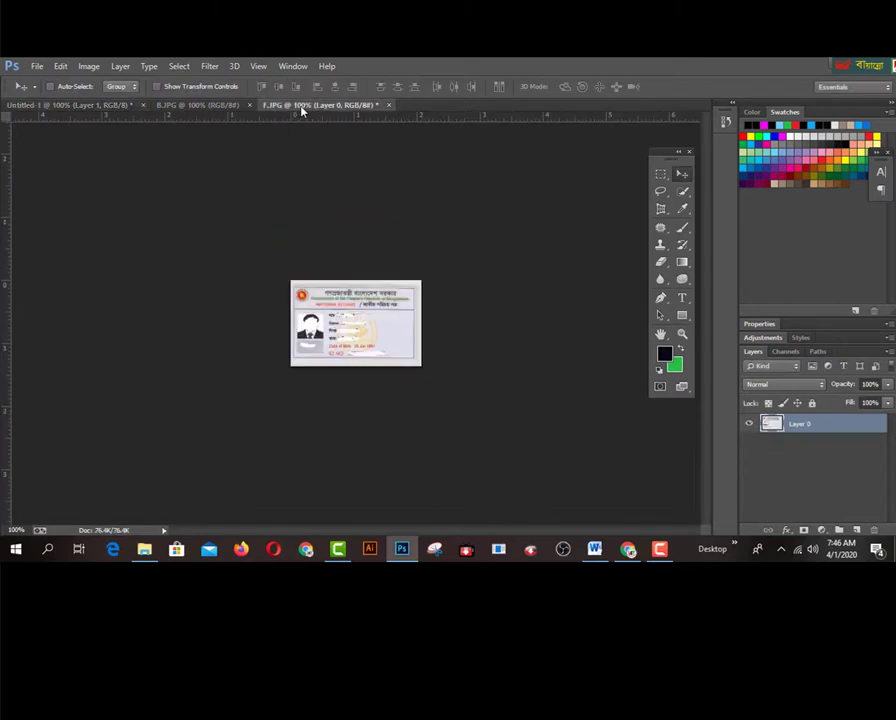
# Unlock B.JPG's background layer and move the back card into Untitled-1
pyautogui.click(214, 106)
pyautogui.moveTo(420, 326); pyautogui.dragTo(416, 316)
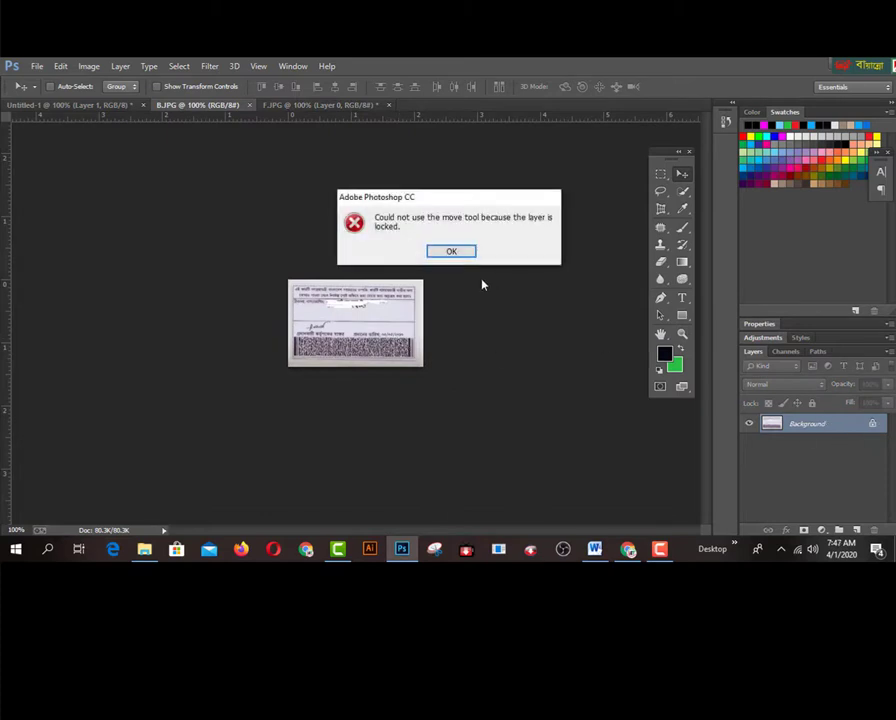
pyautogui.click(452, 251)
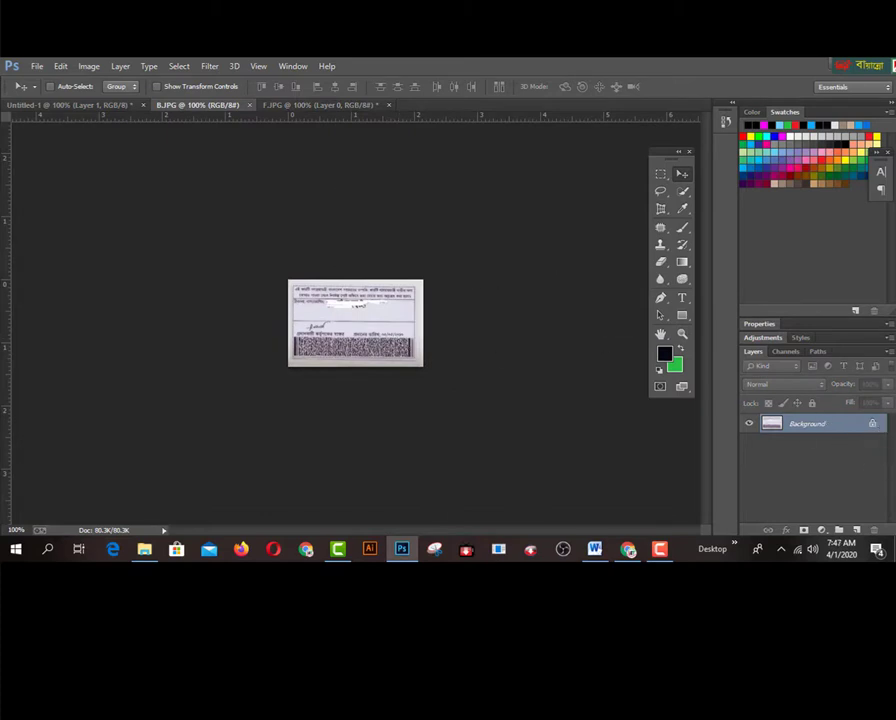
pyautogui.click(873, 425)
pyautogui.moveTo(430, 338); pyautogui.dragTo(393, 380)
# Resize the back card to fill the lower page beneath the front card and apply
pyautogui.hotkey('ctrl', 't')
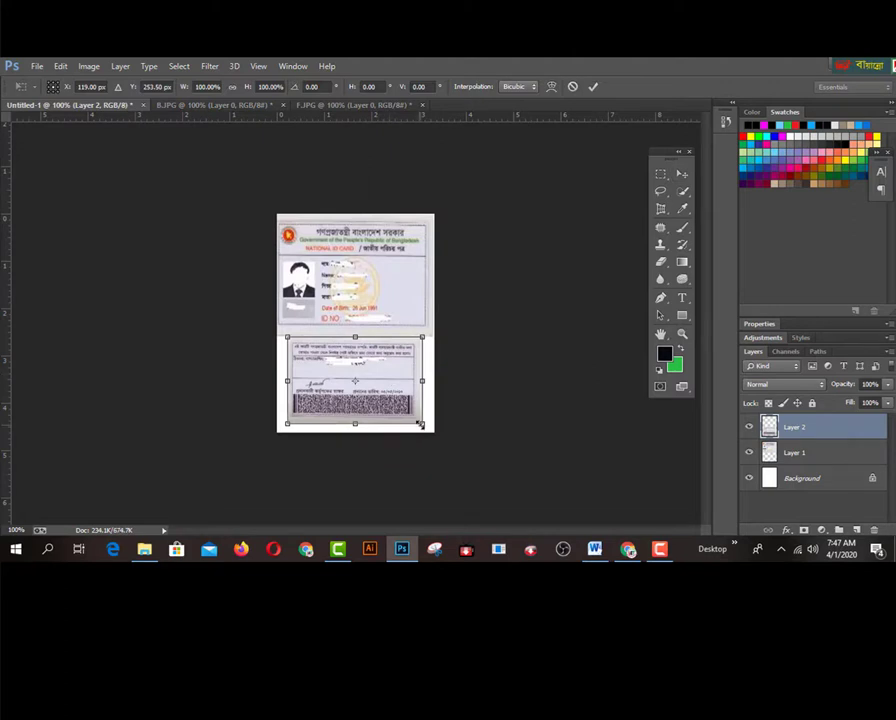
pyautogui.moveTo(424, 426); pyautogui.dragTo(435, 432)
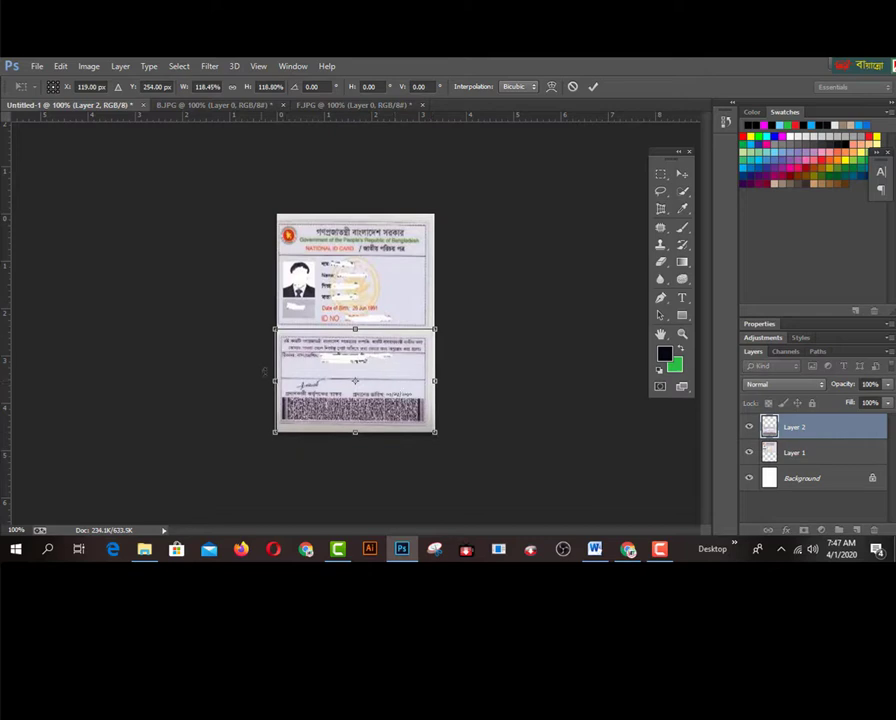
pyautogui.moveTo(274, 380); pyautogui.dragTo(279, 381)
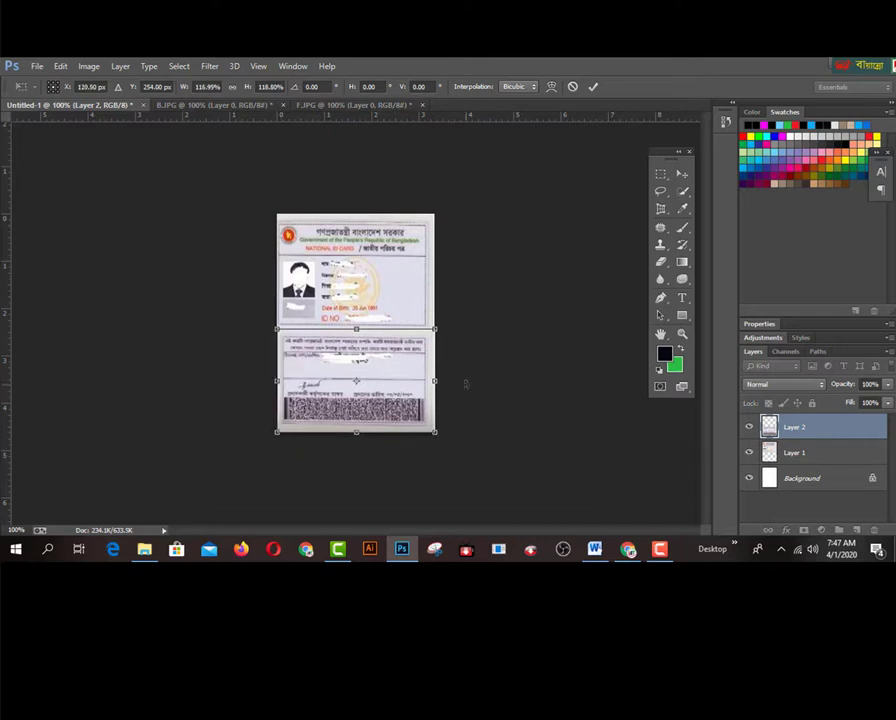
pyautogui.moveTo(436, 380); pyautogui.dragTo(433, 380)
pyautogui.moveTo(356, 328)
pyautogui.mouseDown()
pyautogui.moveTo(357, 340)
pyautogui.moveTo(358, 329)
pyautogui.mouseUp()
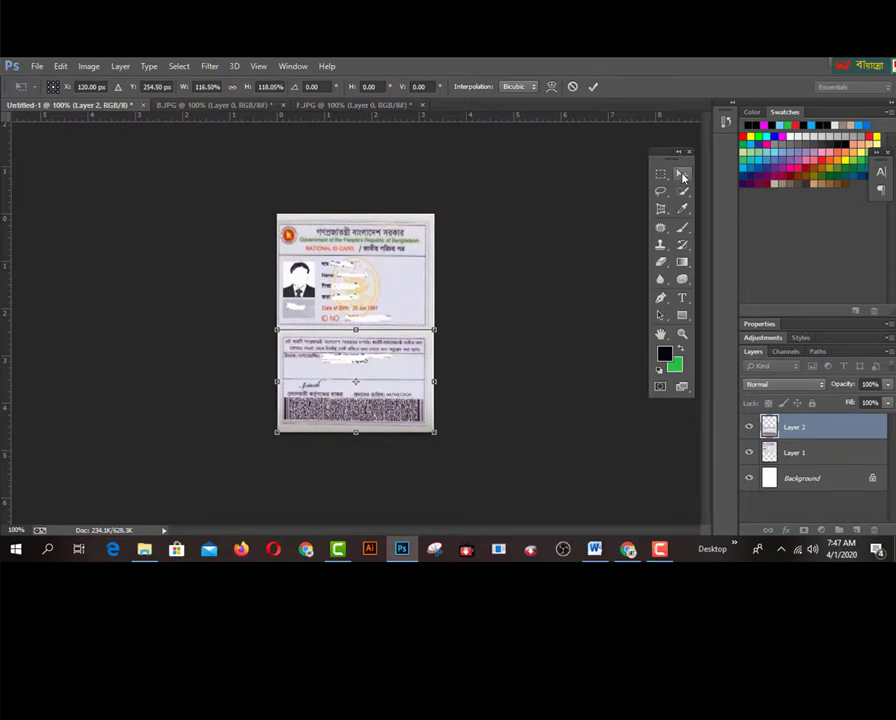
pyautogui.click(682, 174)
pyautogui.click(422, 254)
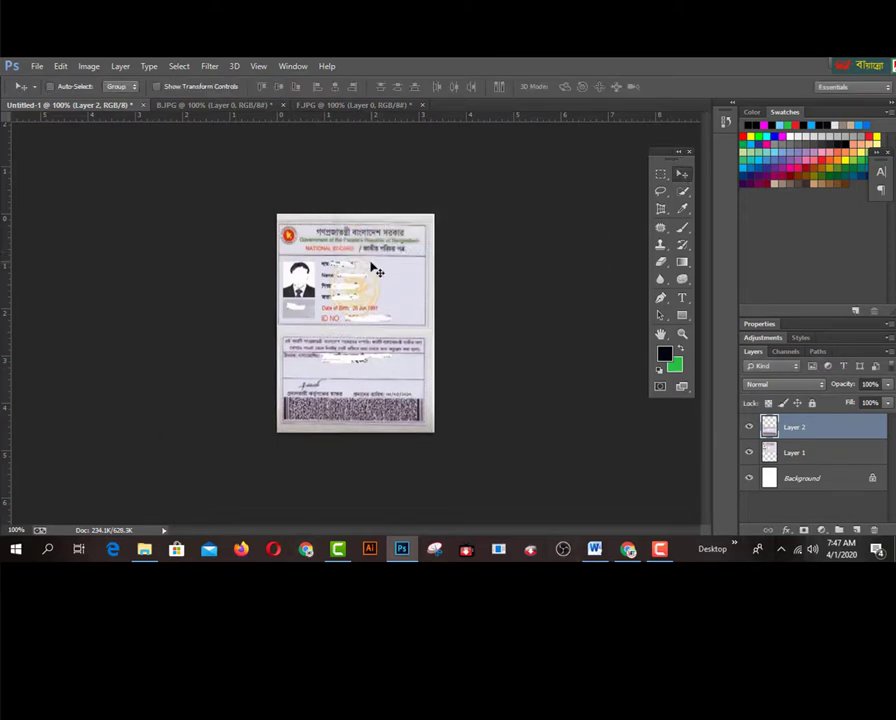
# Save the combined ID page as a JPEG copy, accepting the default JPEG options
pyautogui.click(36, 66)
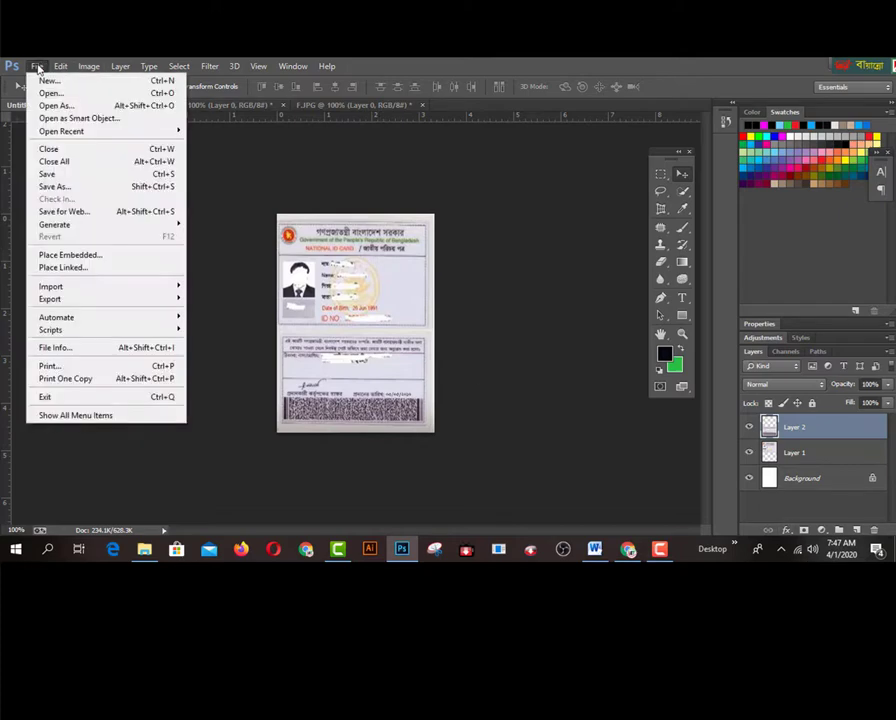
pyautogui.click(53, 188)
pyautogui.click(202, 402)
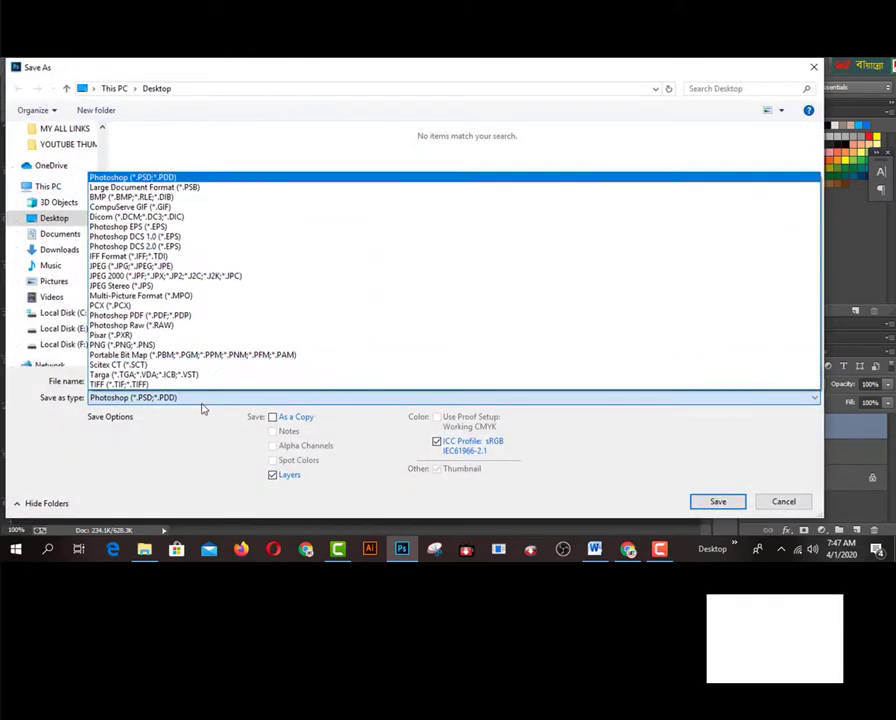
pyautogui.click(161, 268)
pyautogui.click(716, 502)
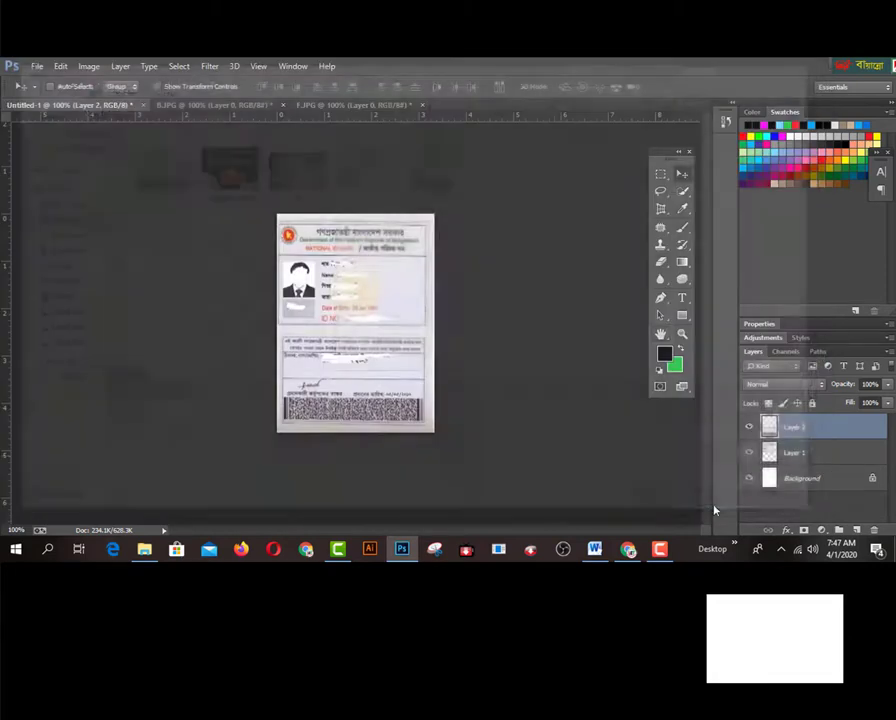
pyautogui.click(536, 178)
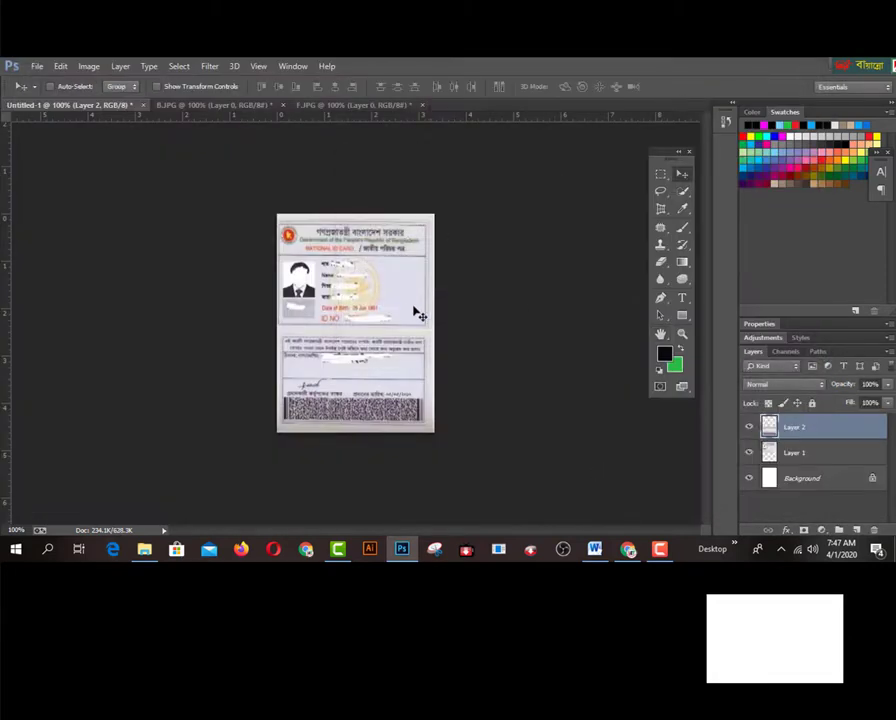
pyautogui.click(36, 68)
pyautogui.click(44, 93)
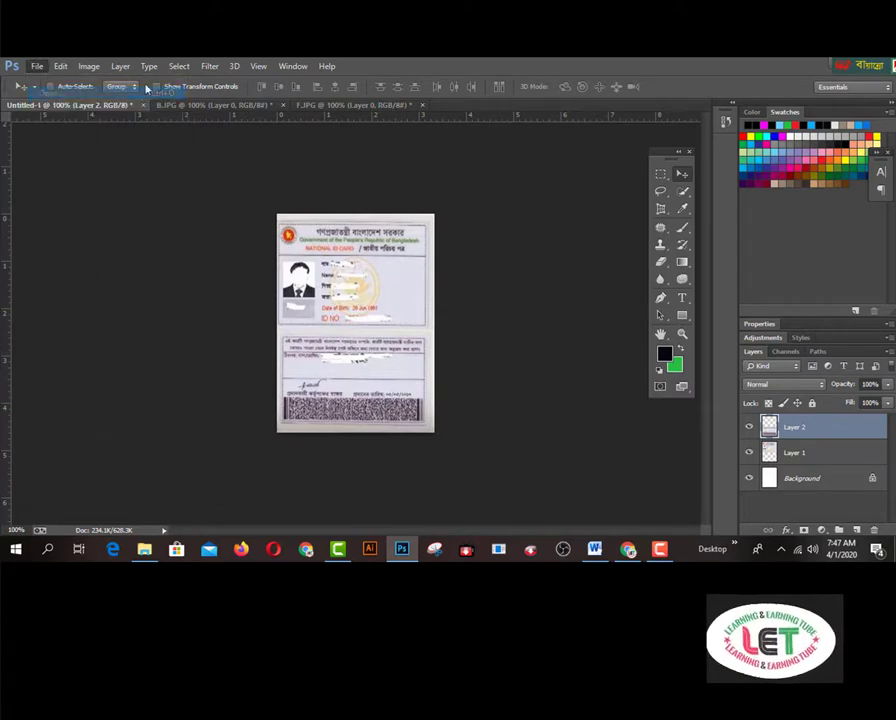
# Select the eb electricity bill image on the Desktop and open it
pyautogui.click(438, 176)
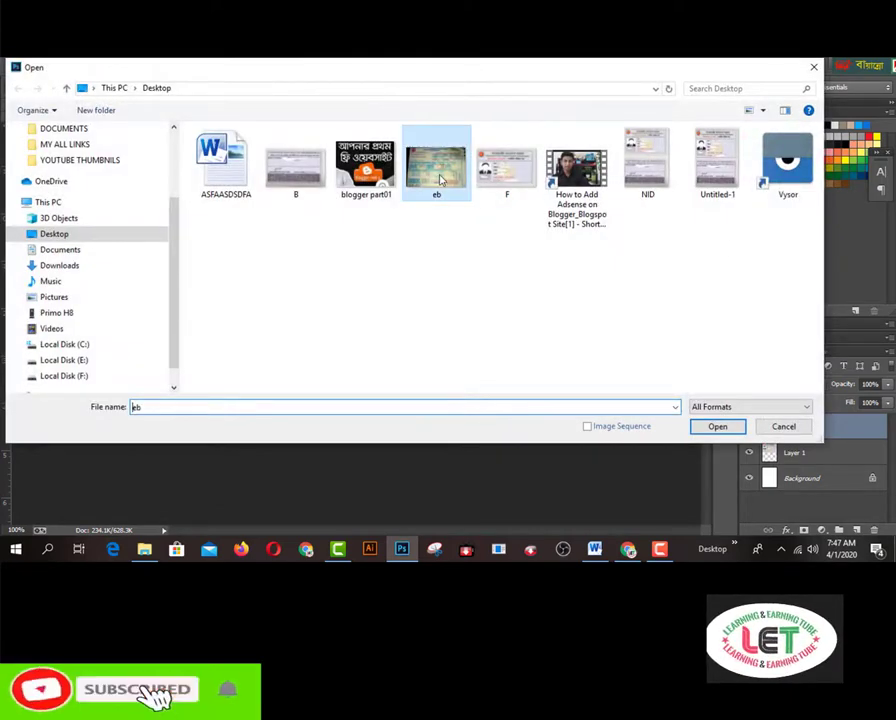
pyautogui.click(732, 427)
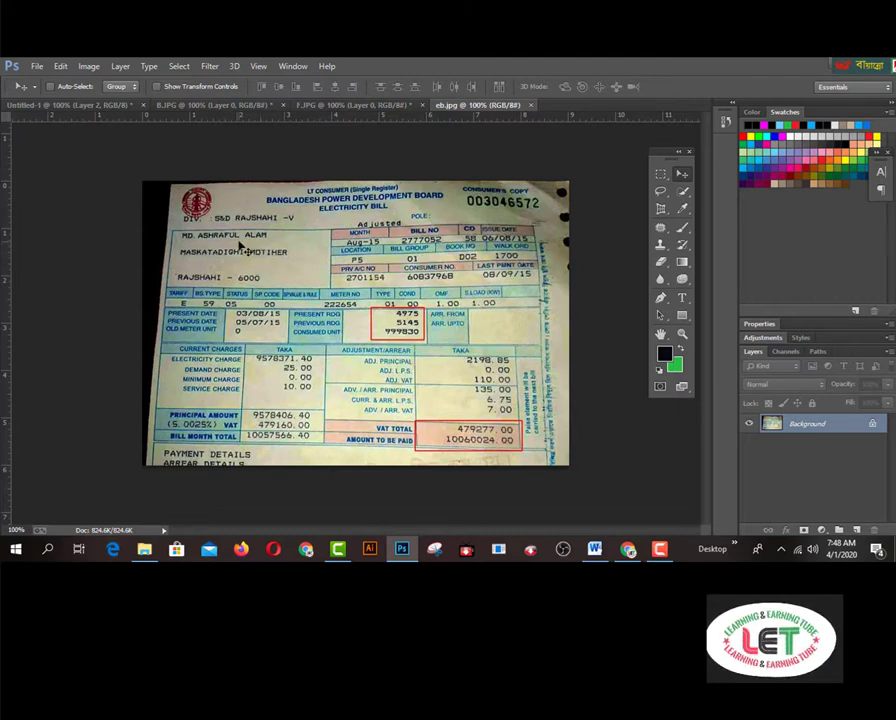
pyautogui.click(628, 549)
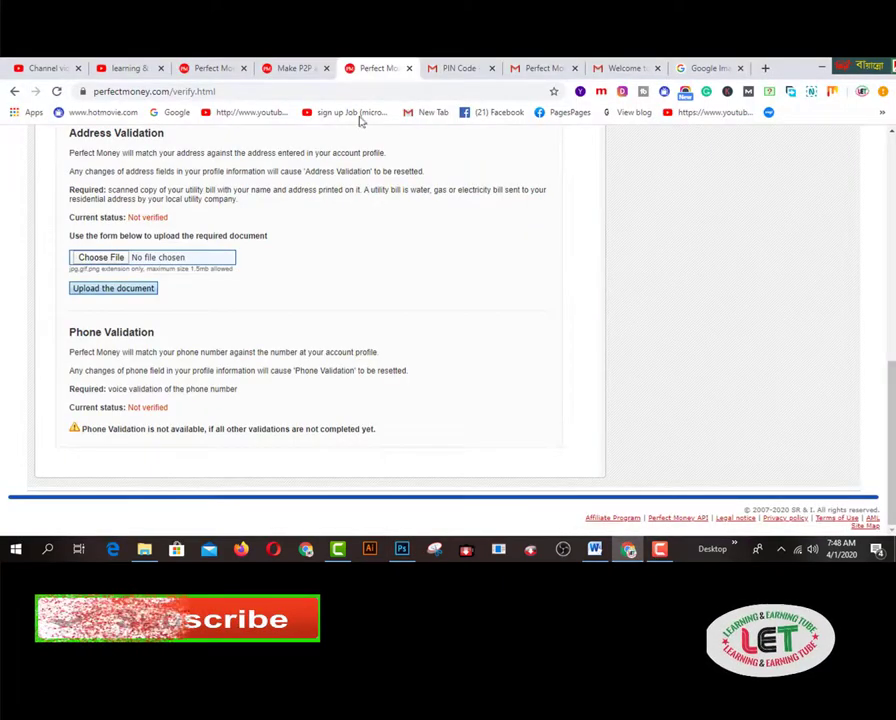
pyautogui.click(298, 68)
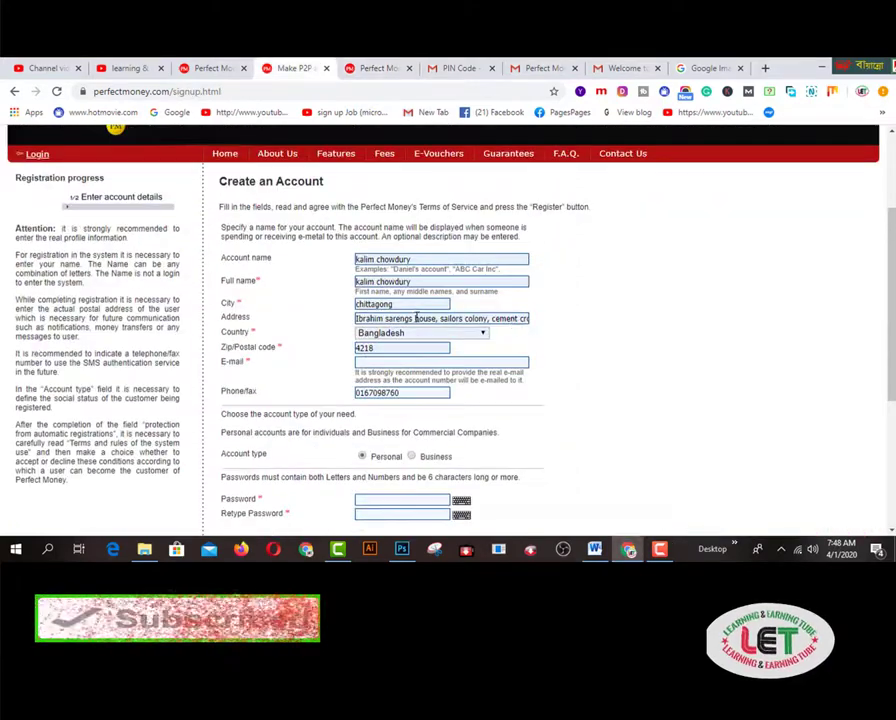
pyautogui.moveTo(357, 318); pyautogui.dragTo(510, 321)
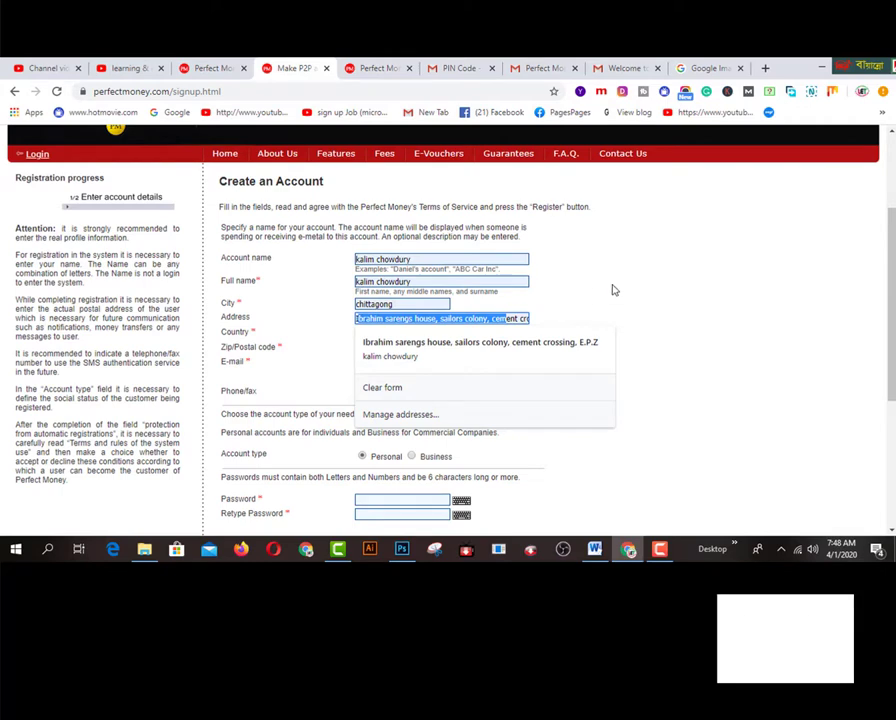
pyautogui.scroll(-1, 456, 237)
pyautogui.moveTo(423, 198); pyautogui.dragTo(360, 194)
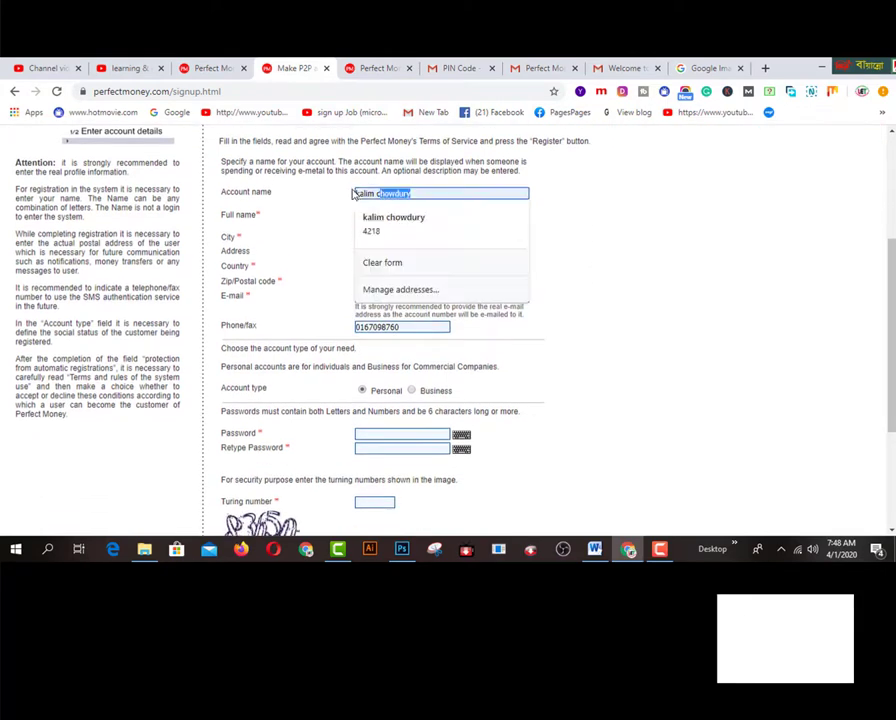
pyautogui.press('End')
pyautogui.click(401, 549)
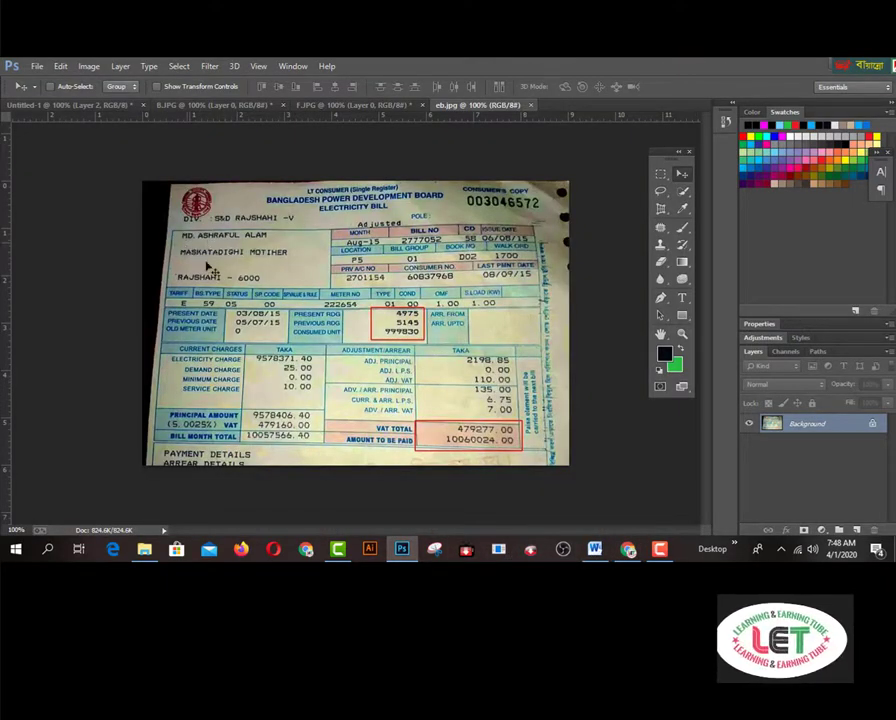
# Zoom to 200% and trace the name/address block with the Pen tool into a selection
pyautogui.click(682, 334)
pyautogui.click(197, 291)
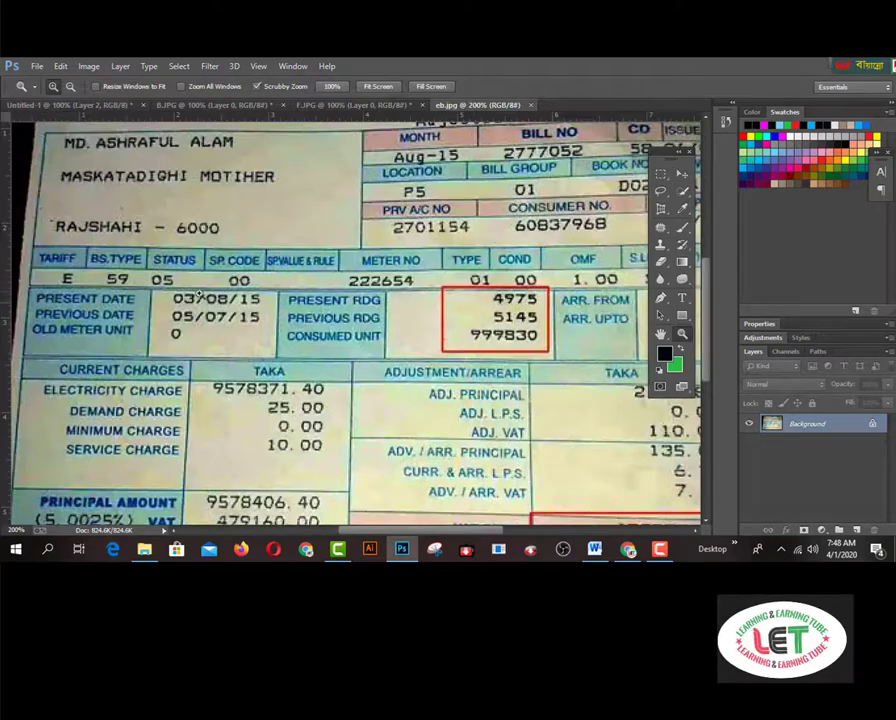
pyautogui.scroll(2, 118, 257)
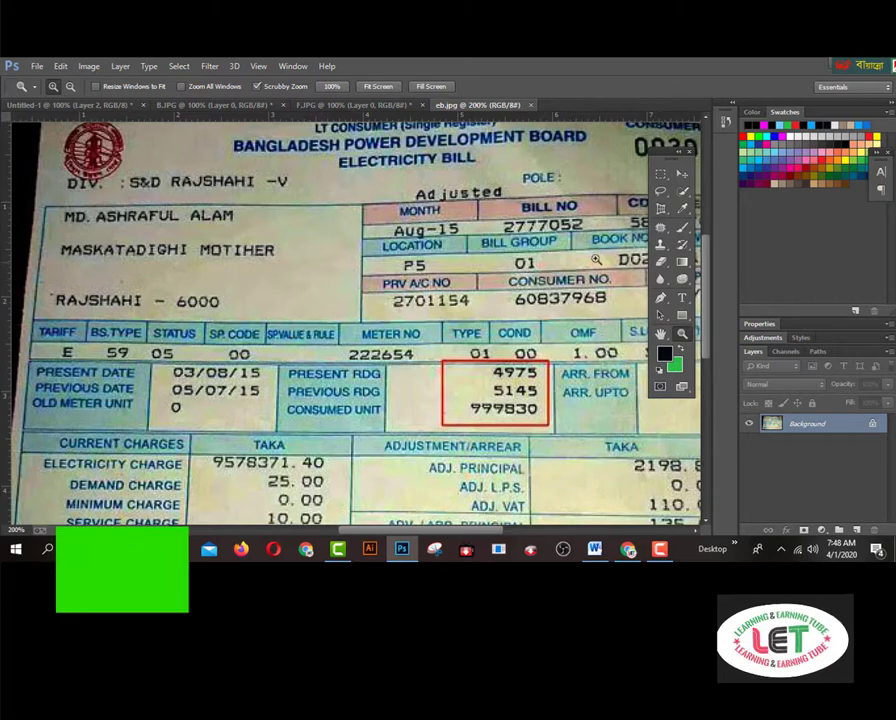
pyautogui.click(682, 174)
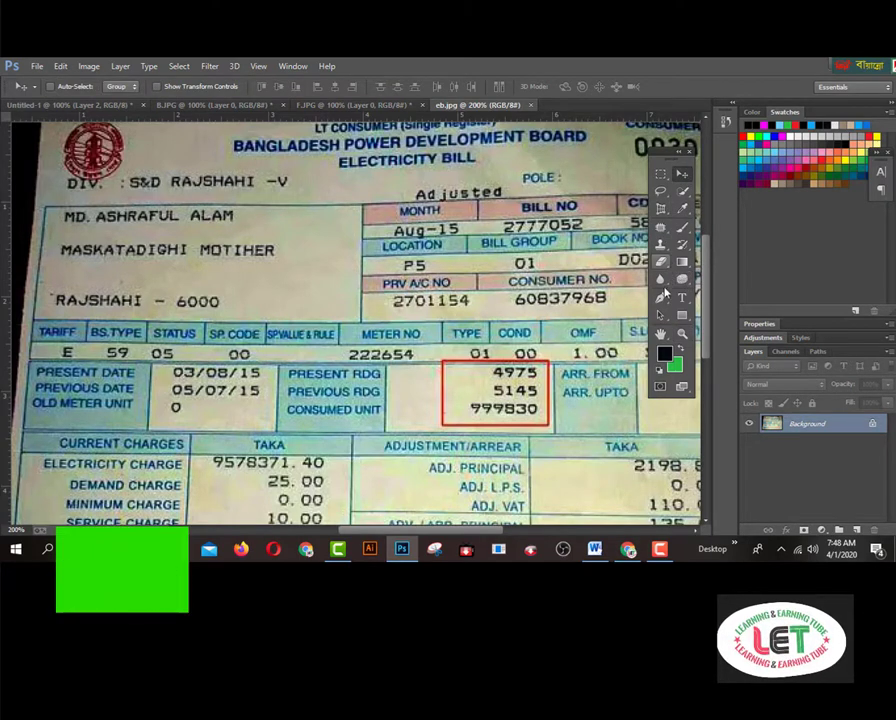
pyautogui.click(660, 298)
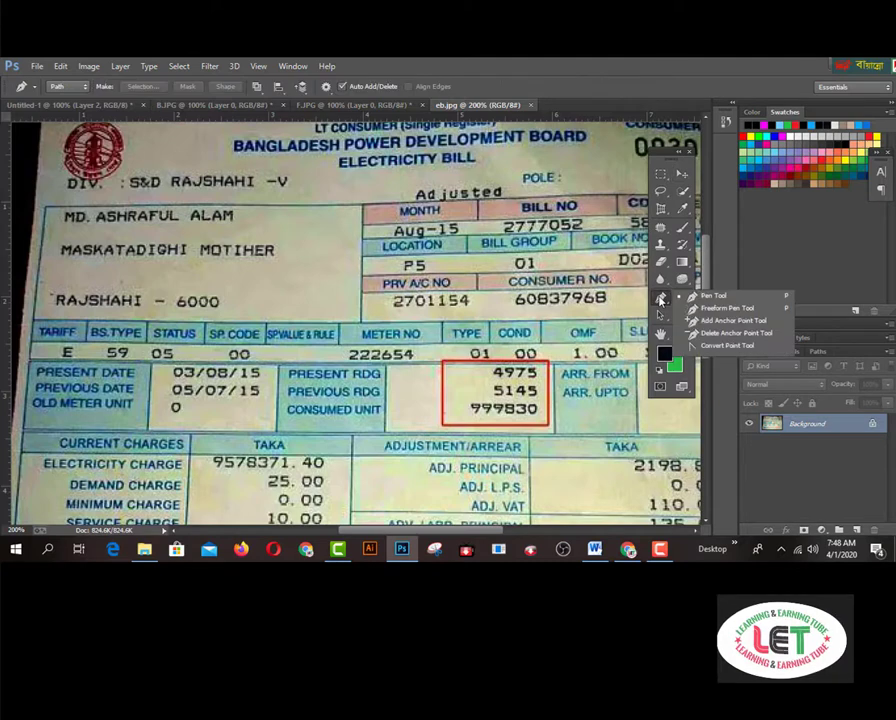
pyautogui.click(712, 296)
pyautogui.click(54, 216)
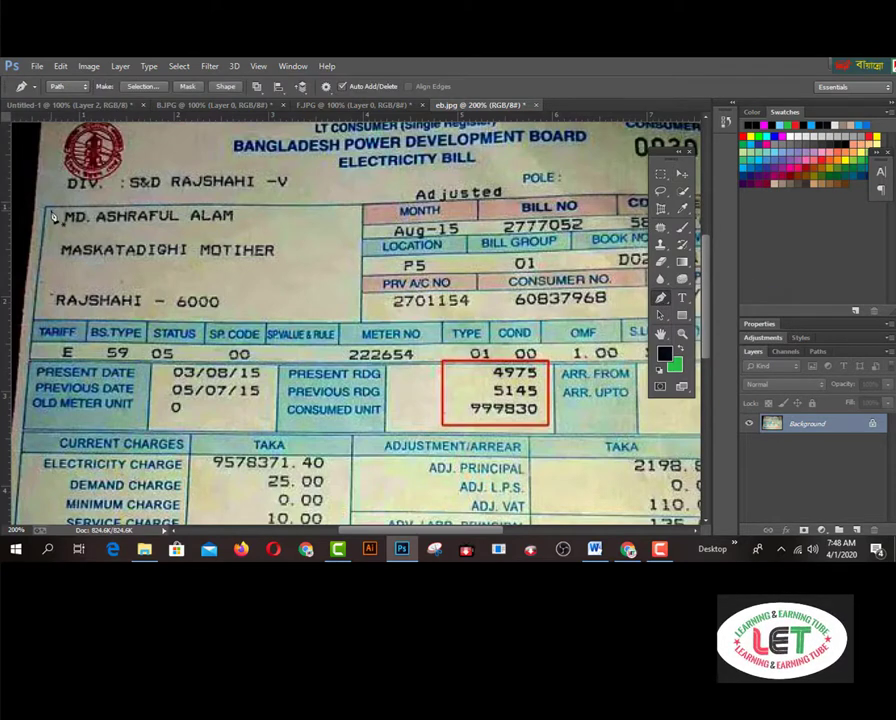
pyautogui.hotkey('ctrl', 'Return')
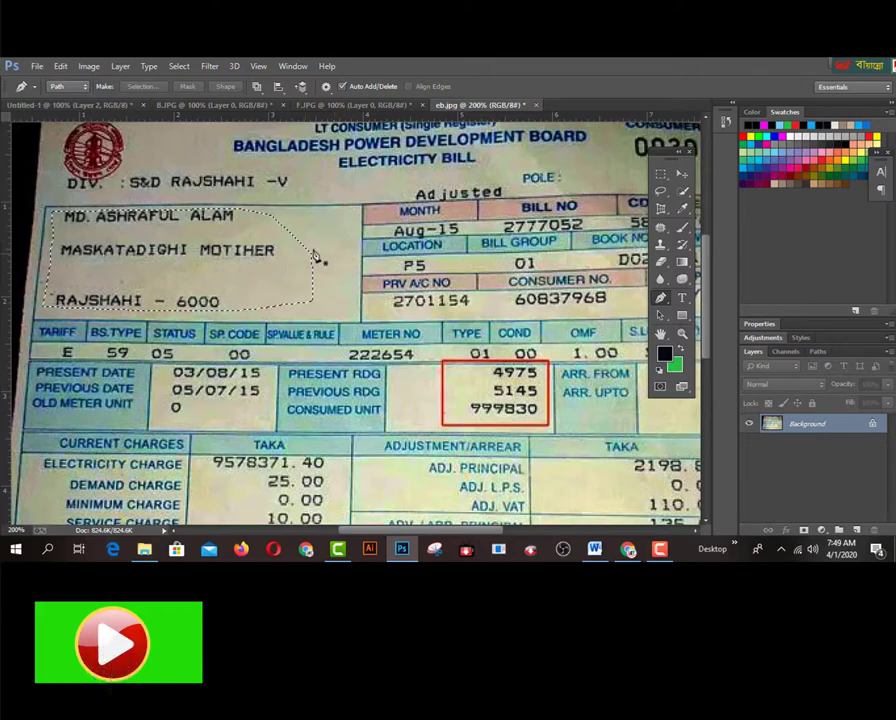
# Sample the bill's beige paper colour #b4ba98 and fill the selected name-and-address block with it
pyautogui.click(664, 353)
pyautogui.click(297, 228)
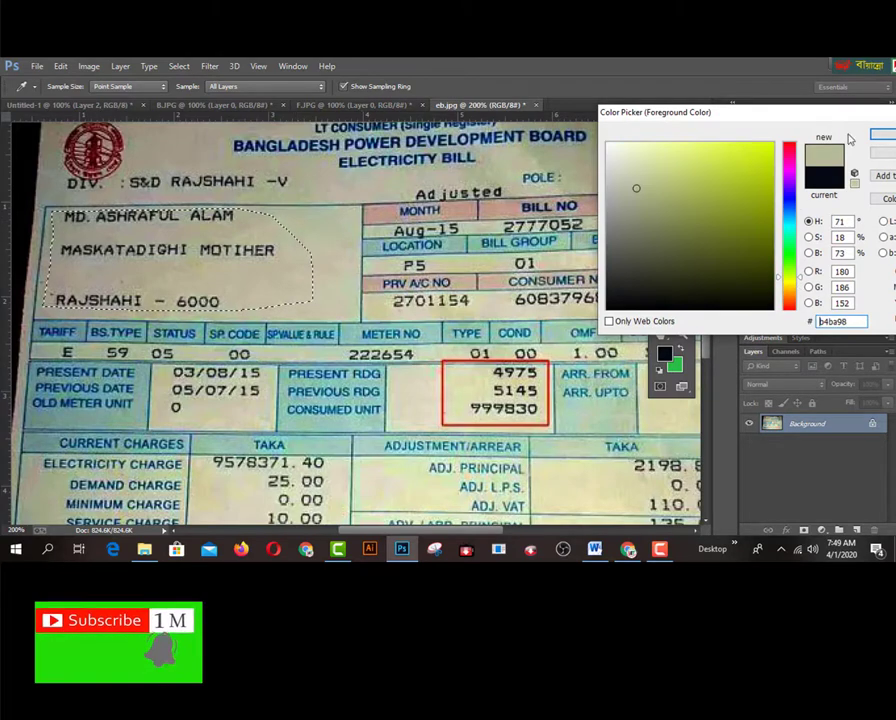
pyautogui.moveTo(730, 114); pyautogui.dragTo(602, 114)
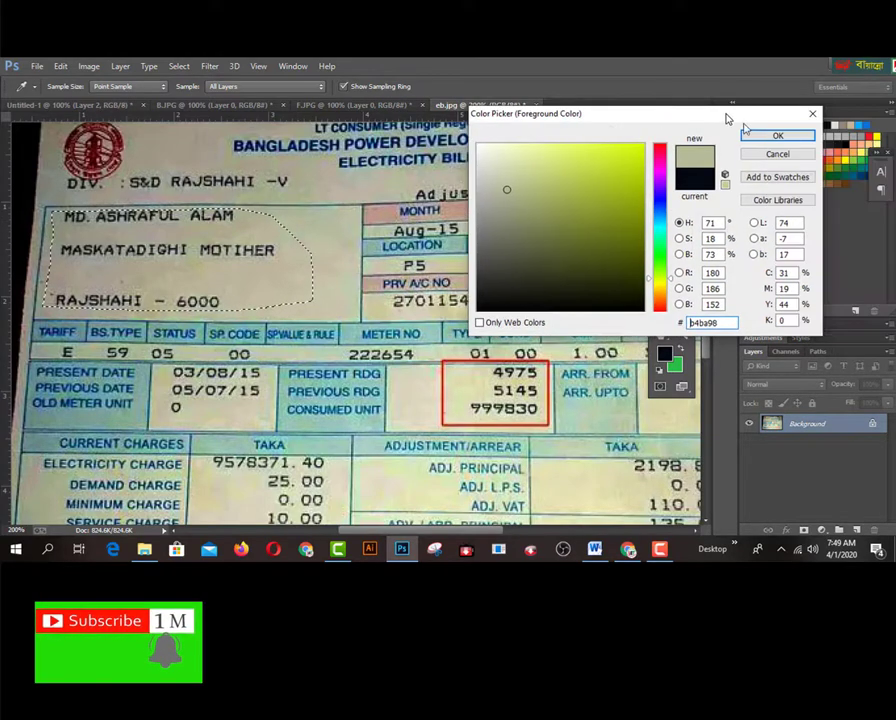
pyautogui.click(787, 141)
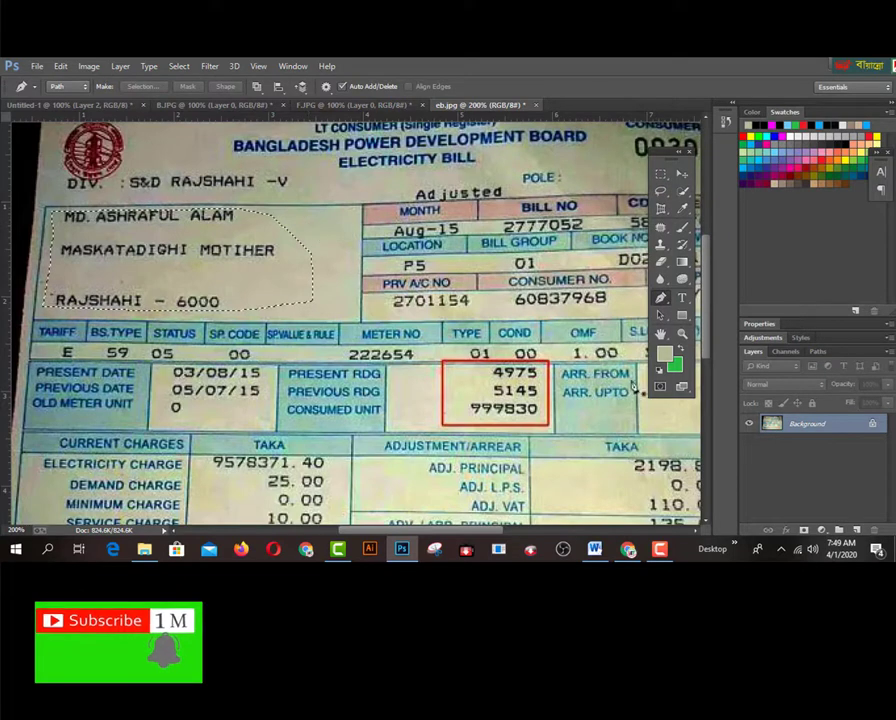
pyautogui.press('x')
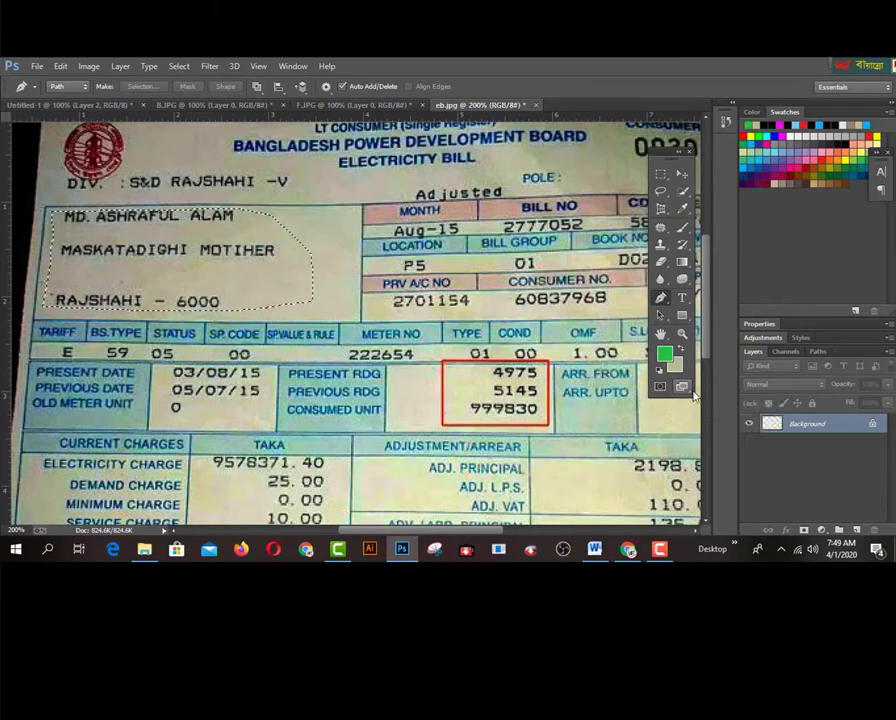
pyautogui.hotkey('ctrl', 'BackSpace')
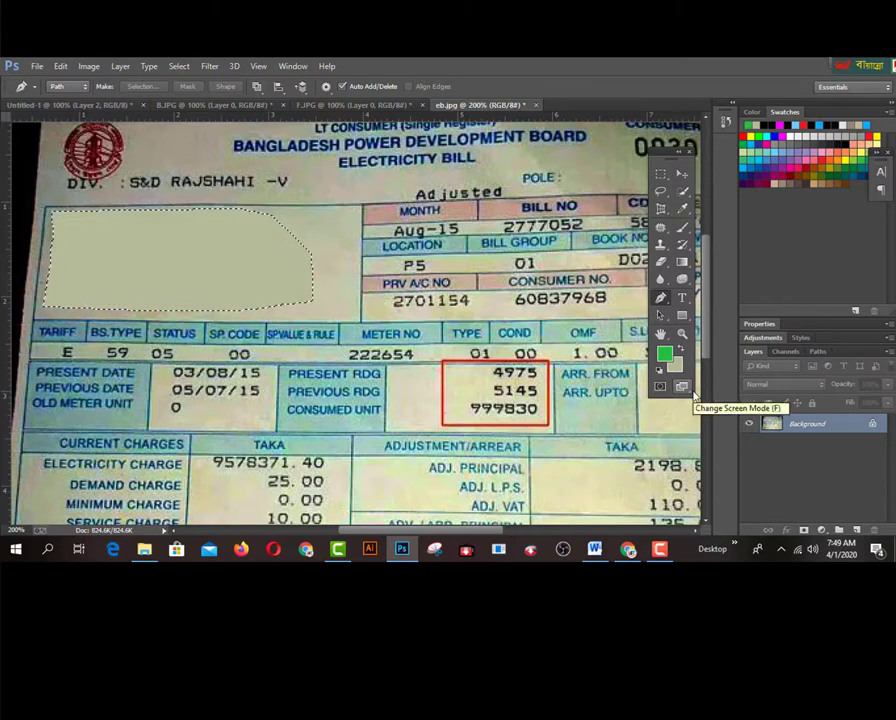